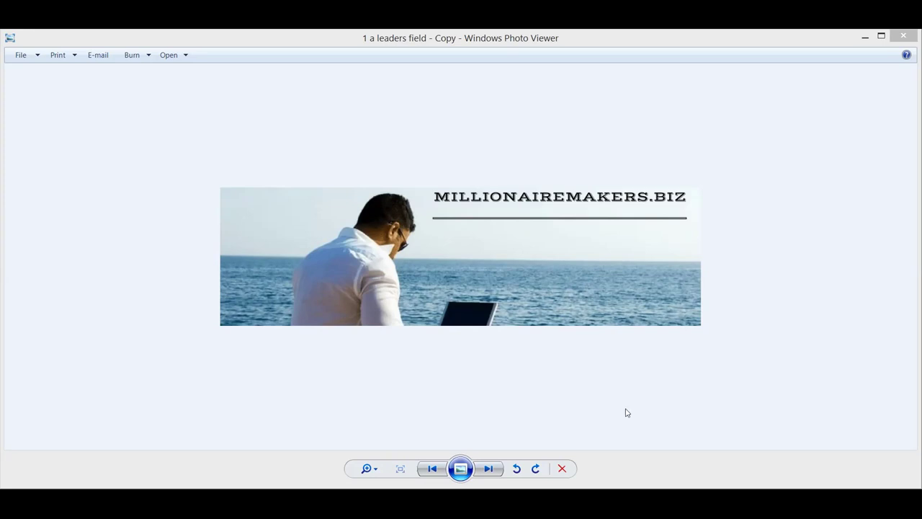
- Flip between the $35 offer landing page and poster, then advance to Awaken the Sleeping Giant
{"action": "left_click", "coordinate": [486, 469]}
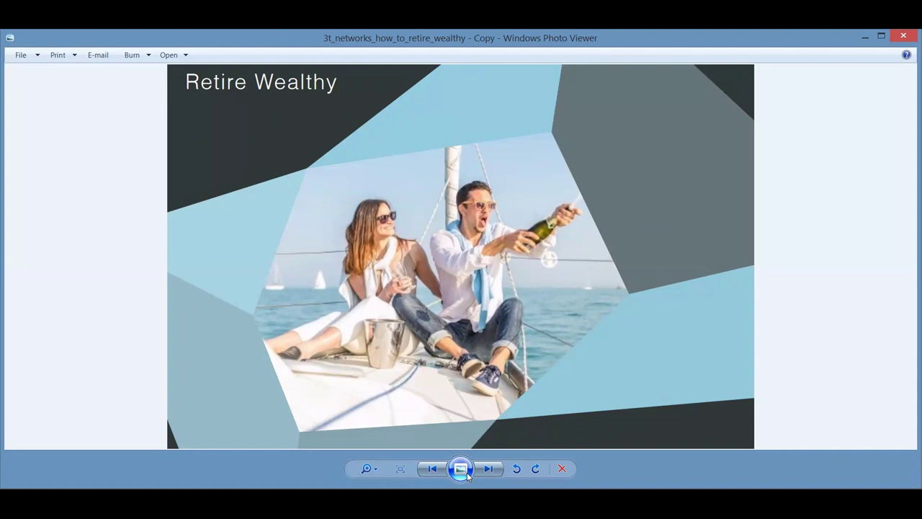
{"action": "key", "text": "Right"}
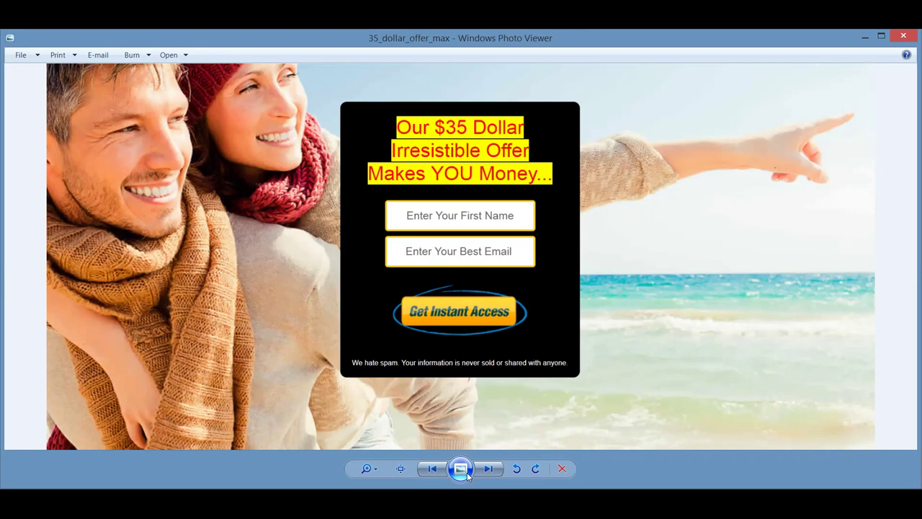
{"action": "key", "text": "Right"}
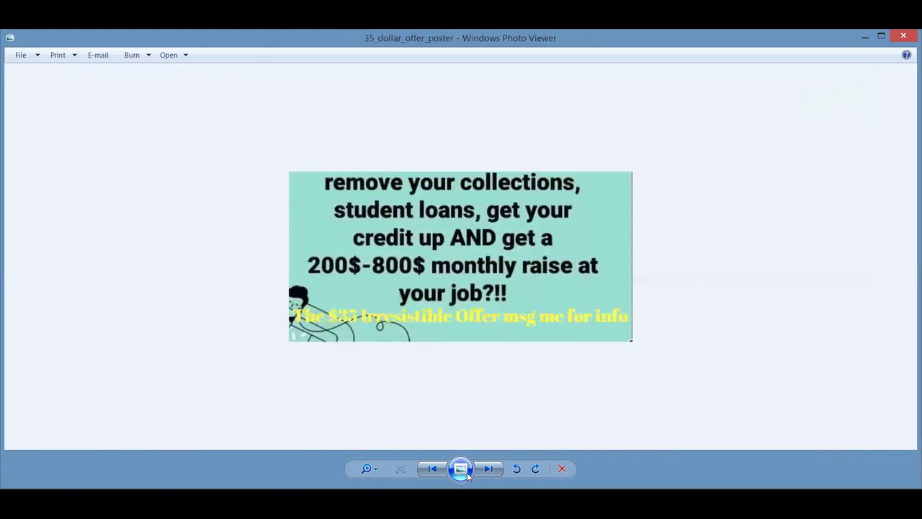
{"action": "key", "text": "Left"}
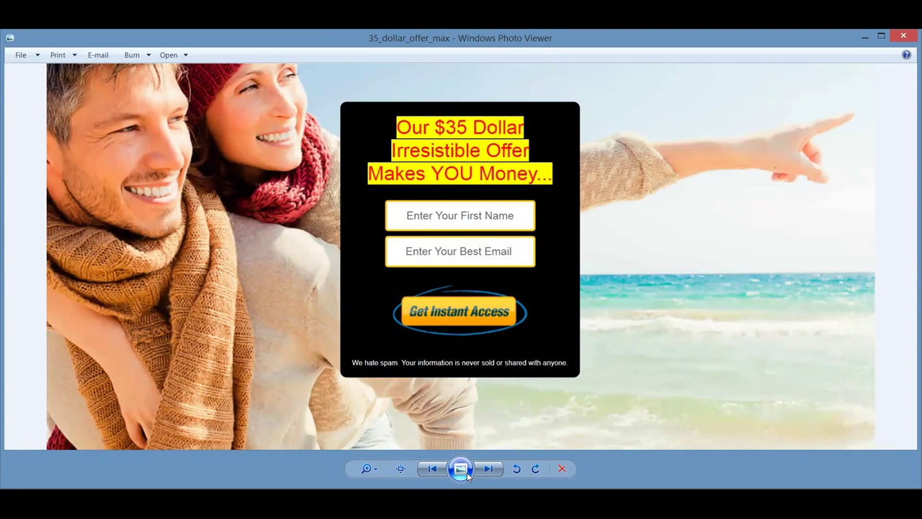
{"action": "key", "text": "Right"}
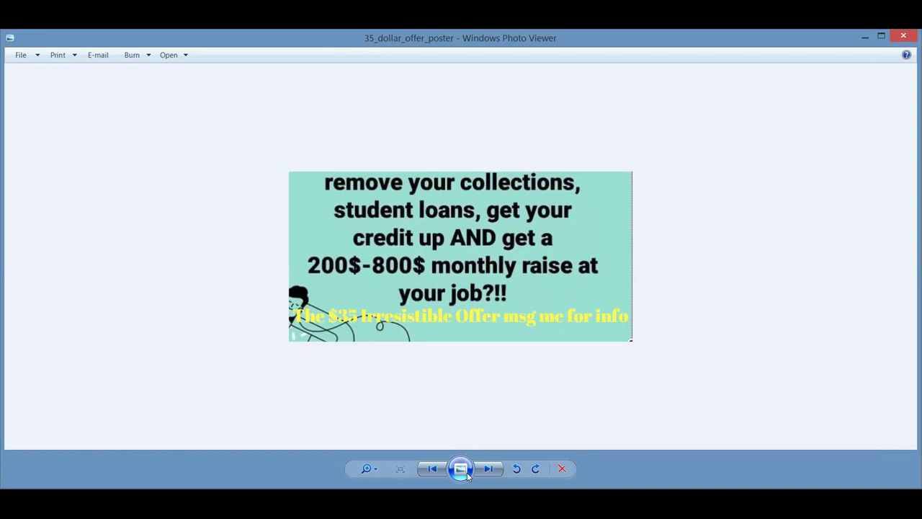
{"action": "key", "text": "Right"}
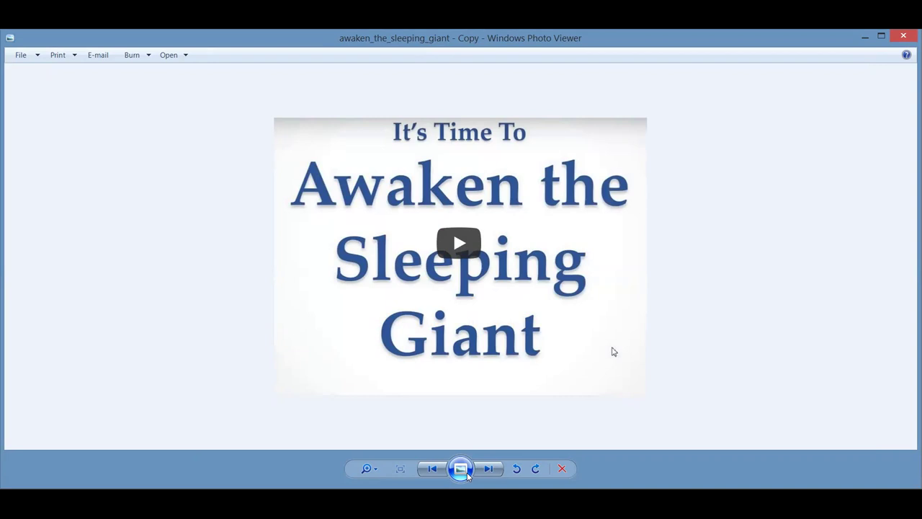
- Advance past the bad credit meme to the '$20 Can Change Your Life!' image
{"action": "key", "text": "Right"}
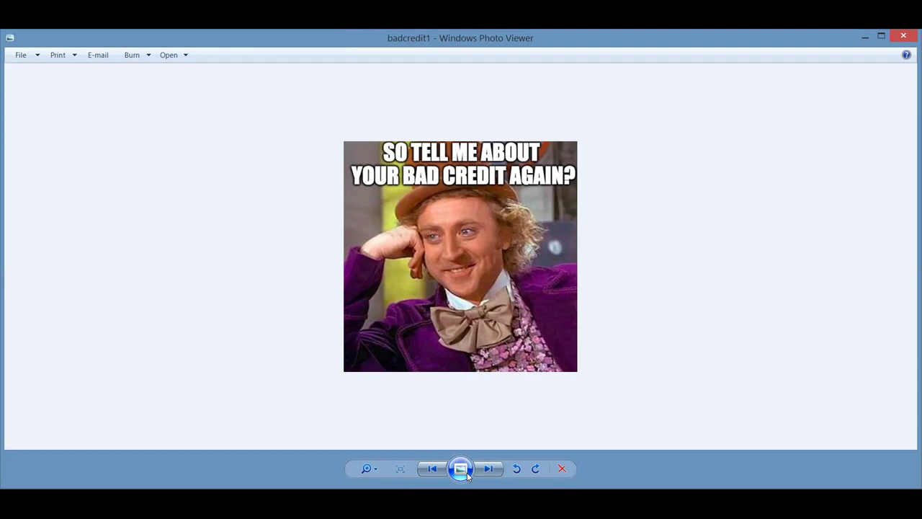
{"action": "key", "text": "Right"}
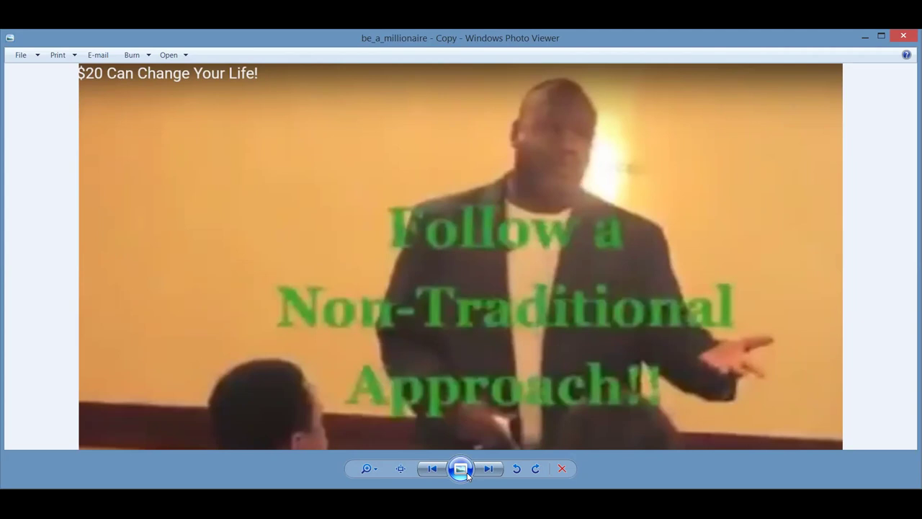
- Show the Best $35 Business Ever table, then the Bitdefender 'You Are Protected' screenshot
{"action": "left_click", "coordinate": [468, 475]}
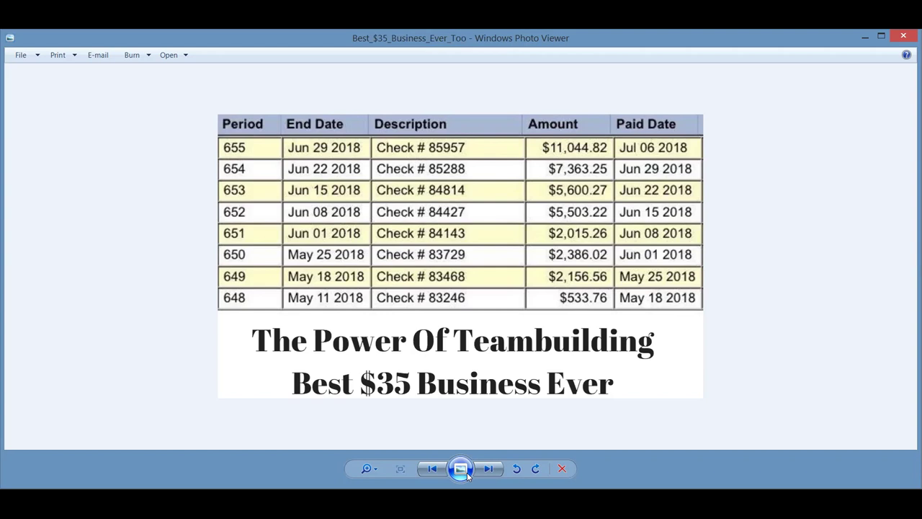
{"action": "key", "text": "Right"}
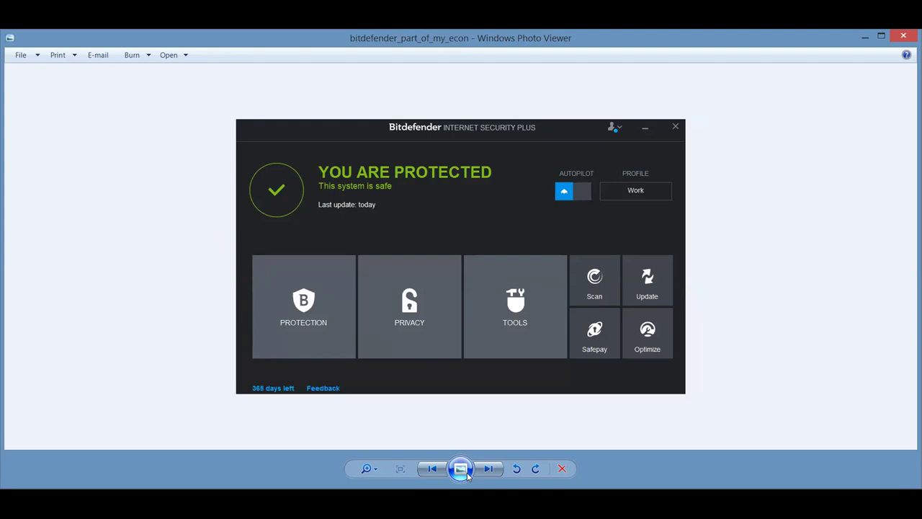
- Advance past the microphone photo and Watch This Video page to the coin-rolls email
{"action": "key", "text": "Right"}
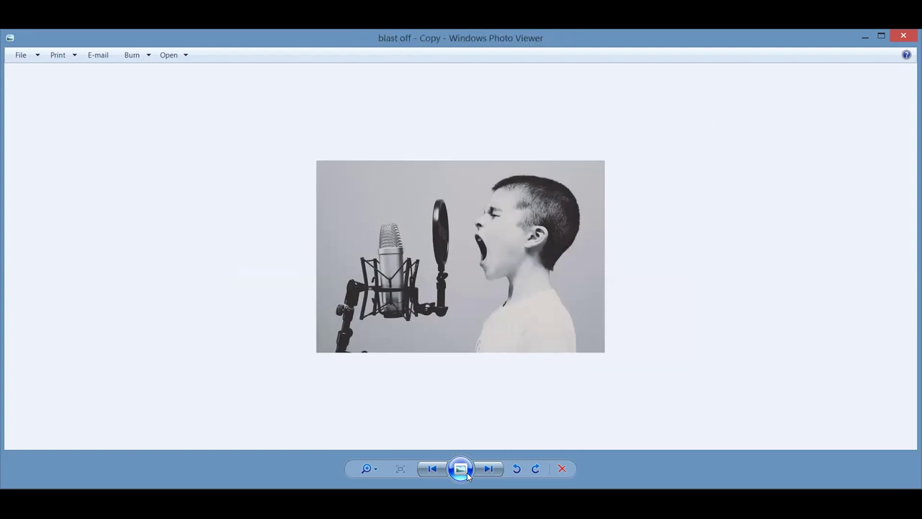
{"action": "key", "text": "Right"}
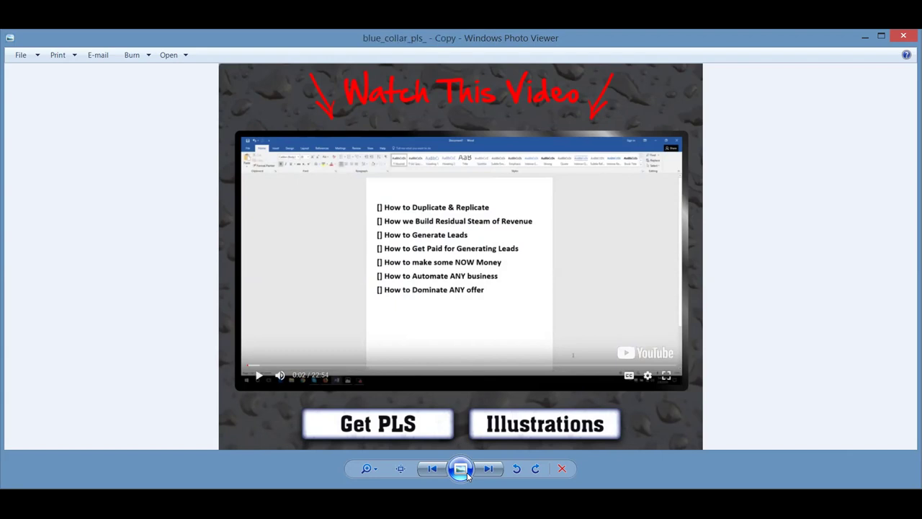
{"action": "key", "text": "Right"}
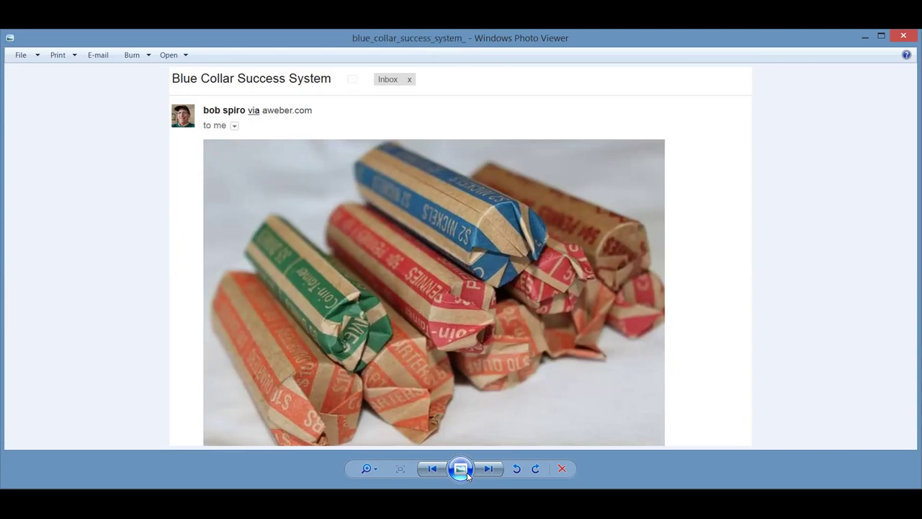
- Show the 'Smooth Sailing' Blue Collar Success System landing page with yachts
{"action": "key", "text": "Right"}
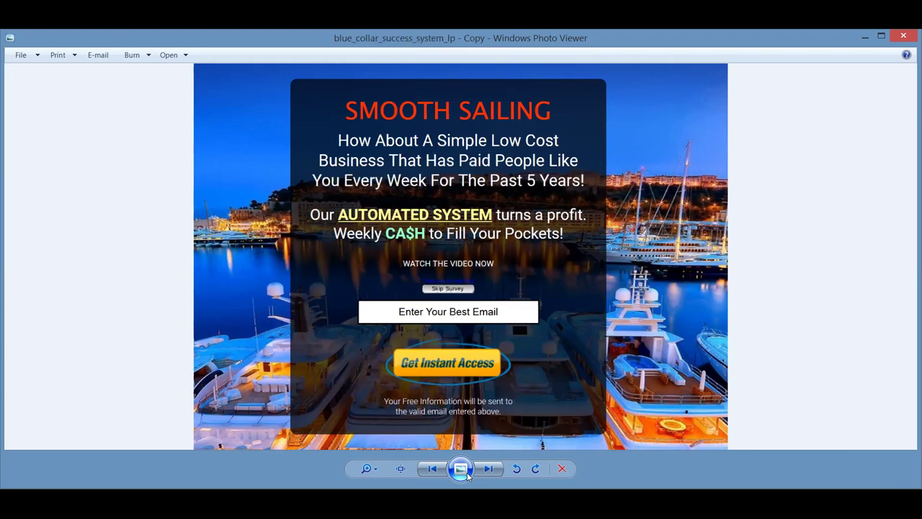
- Skip the bob_n_mark_hard_at_work photo to the Bridgeport Credit Repair credit score image
{"action": "key", "text": "Right"}
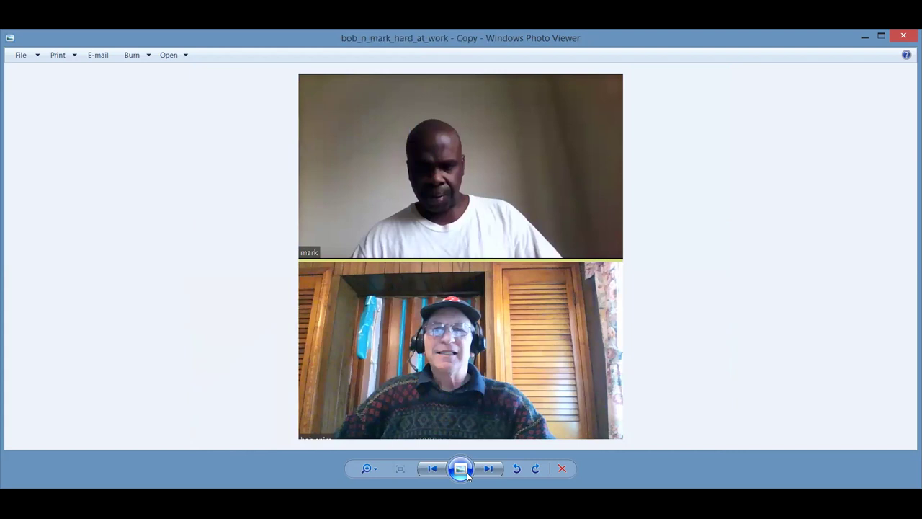
{"action": "key", "text": "Right"}
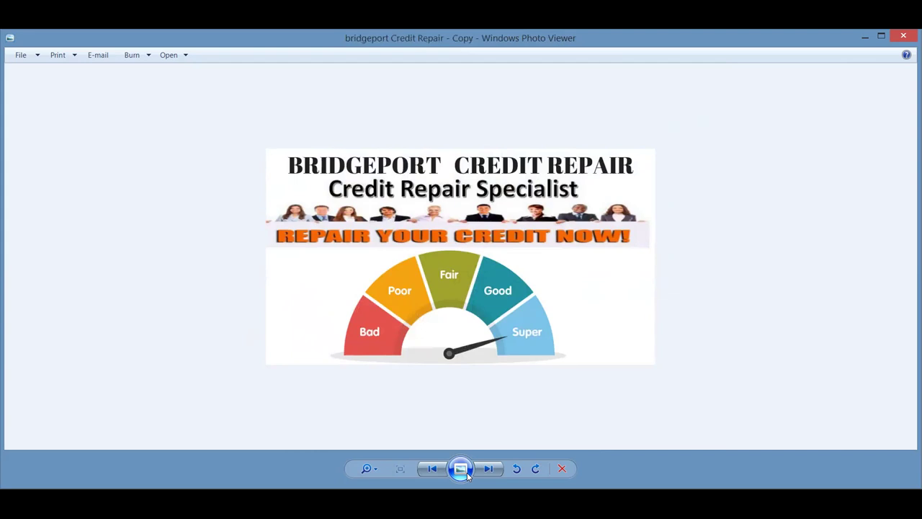
- Show the 'call tonight' flyer with the red phone and 'It's for you!' bubble
{"action": "key", "text": "Right"}
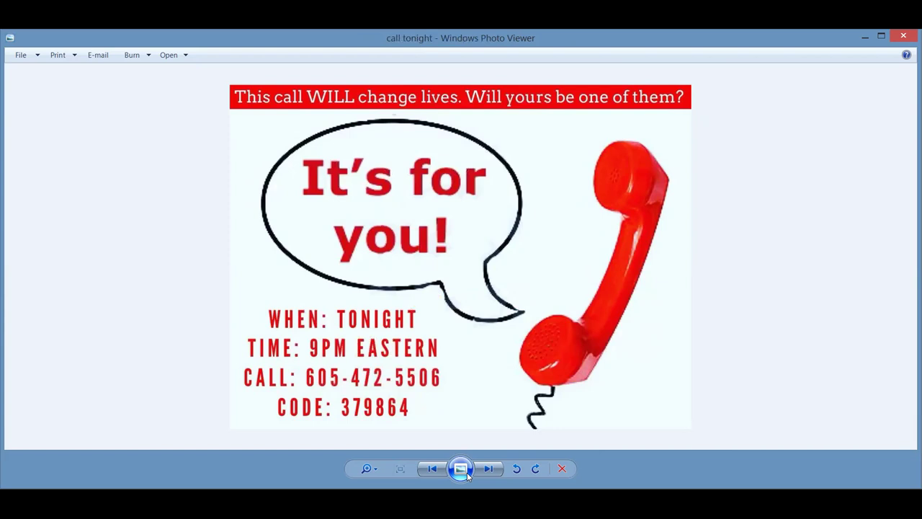
- Show the cashflow_calculator image with its $5,762.31 total
{"action": "key", "text": "Right"}
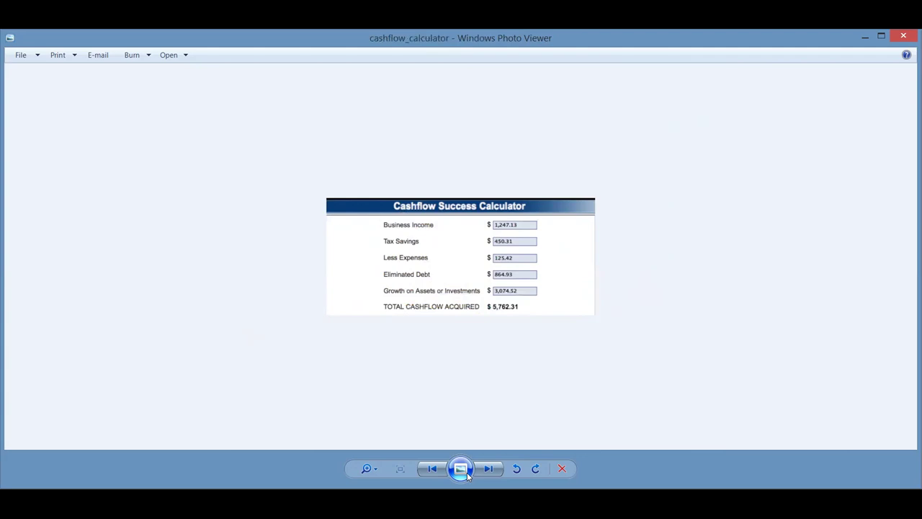
- Show the cl_add_ Credit Repair Specialist ad reading 'Erasing Bad Credit'
{"action": "key", "text": "Right"}
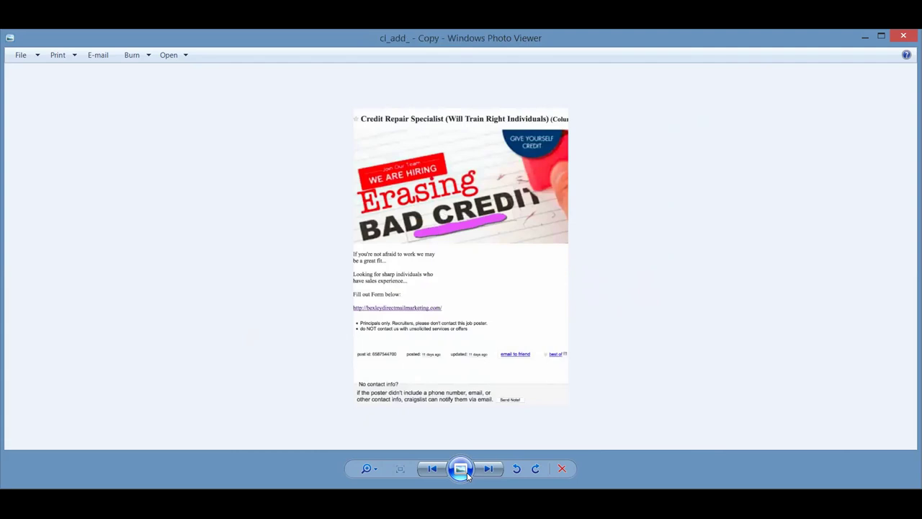
- Show the 'copy cat' image with the cartoon cats and Kopykat copier
{"action": "key", "text": "Right"}
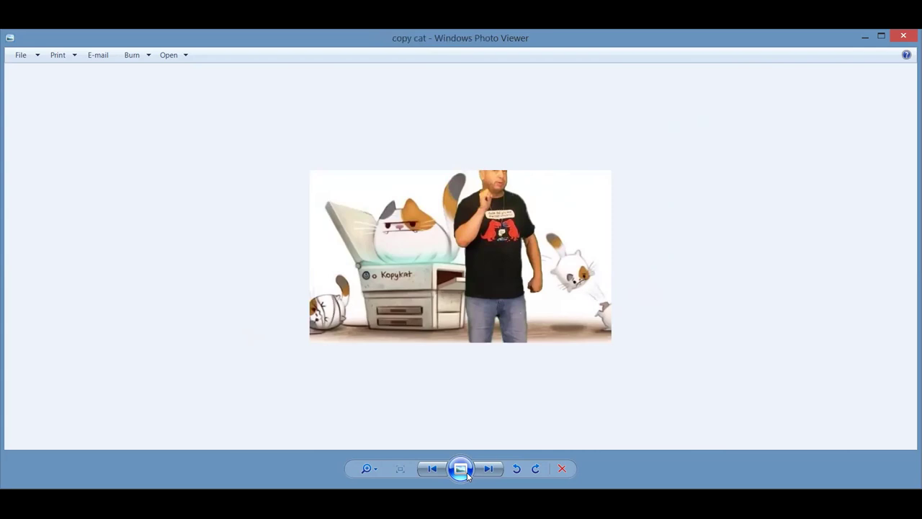
- Advance to the 'credit score - Copy' gauge image, Bad to Super
{"action": "key", "text": "Right"}
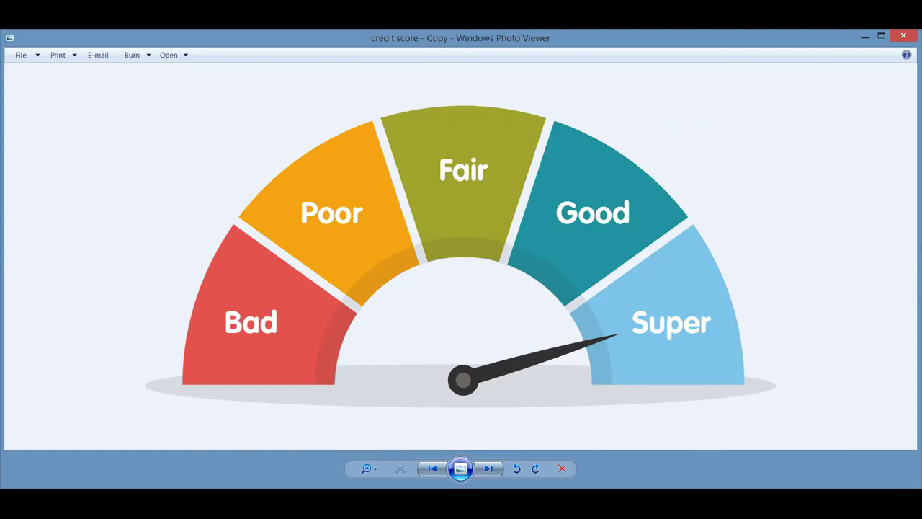
- Page past the zero-credit meme, Lead Generation and crypto coins to the 'daily call' flyer
{"action": "key", "text": "Right"}
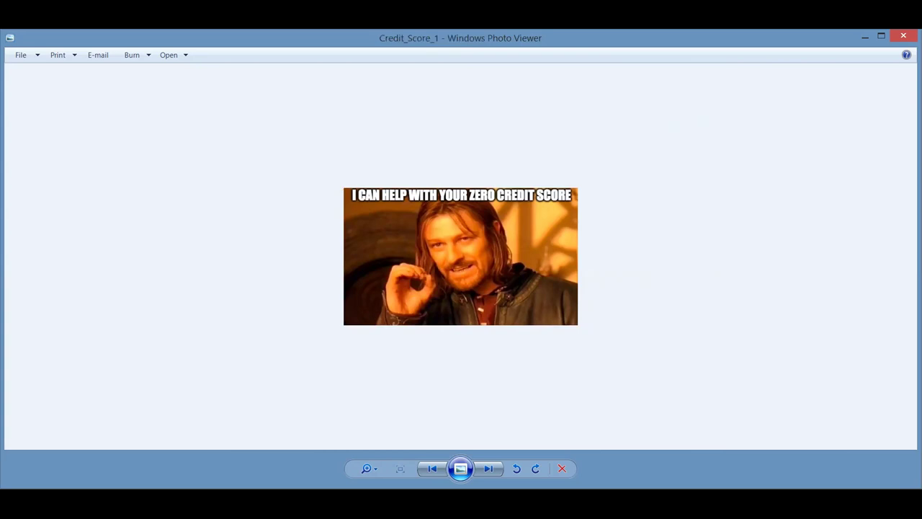
{"action": "key", "text": "Right"}
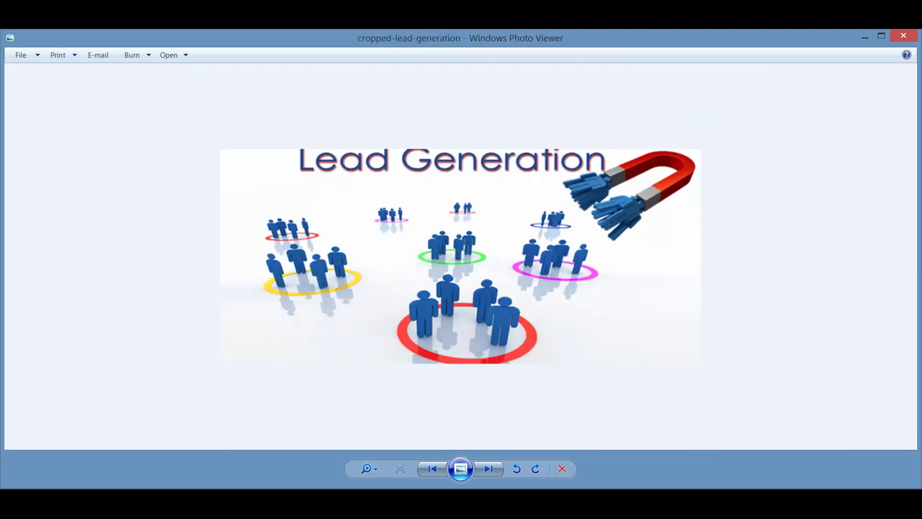
{"action": "key", "text": "Right"}
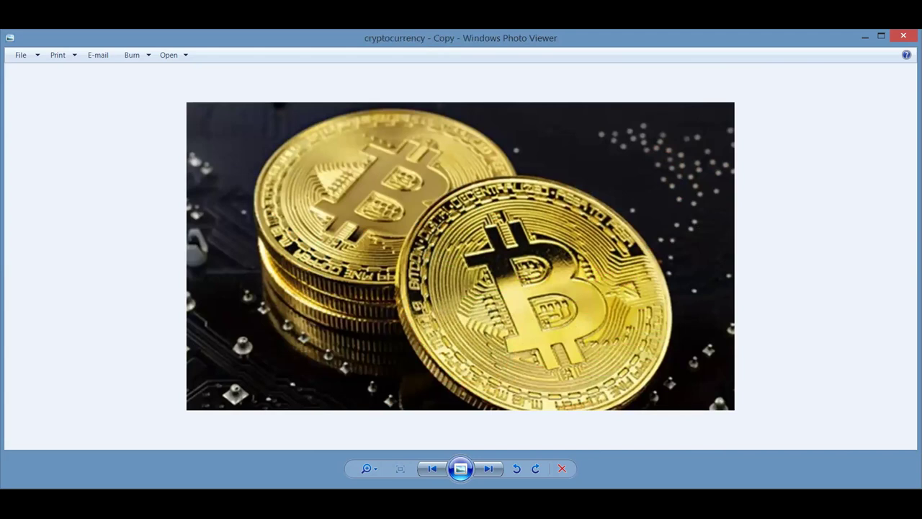
{"action": "key", "text": "Right"}
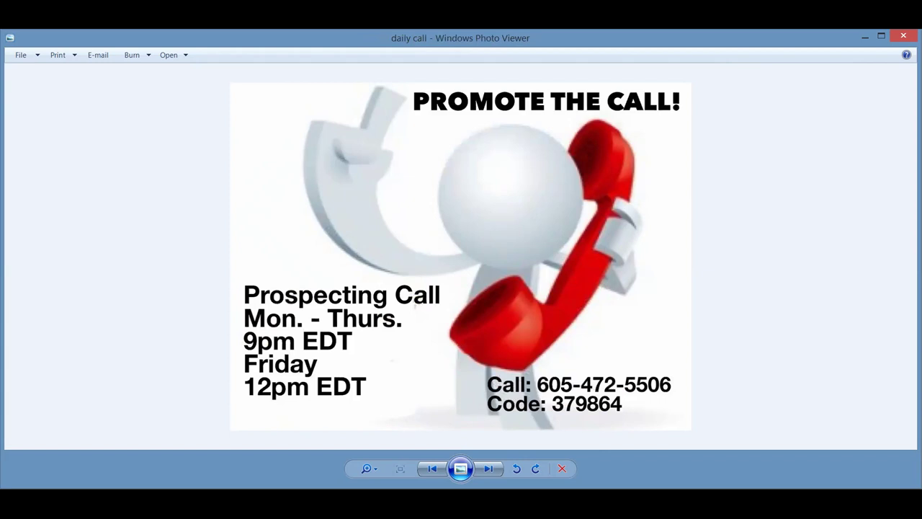
- Advance to the DeadEnd crossroads image about capital and cashflow
{"action": "key", "text": "Right"}
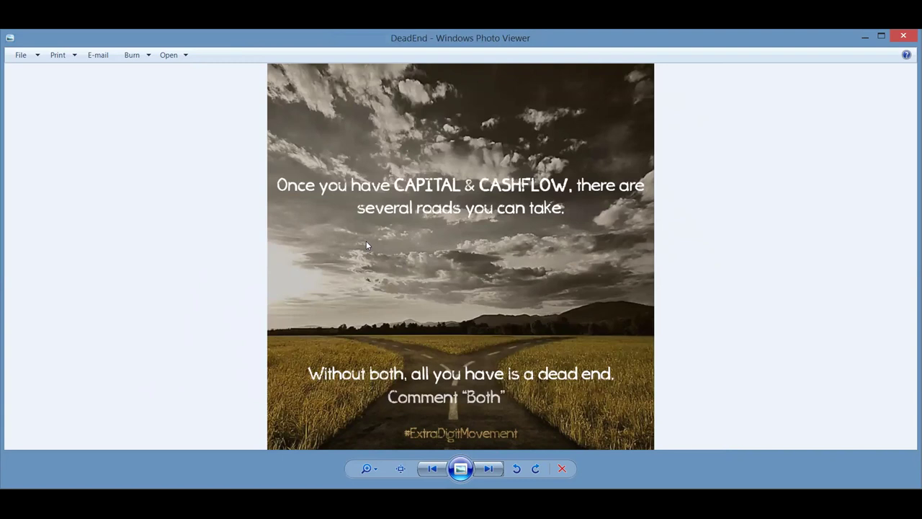
- Advance to the Equifax image of envelopes addressed to the credit bureaus
{"action": "key", "text": "Right"}
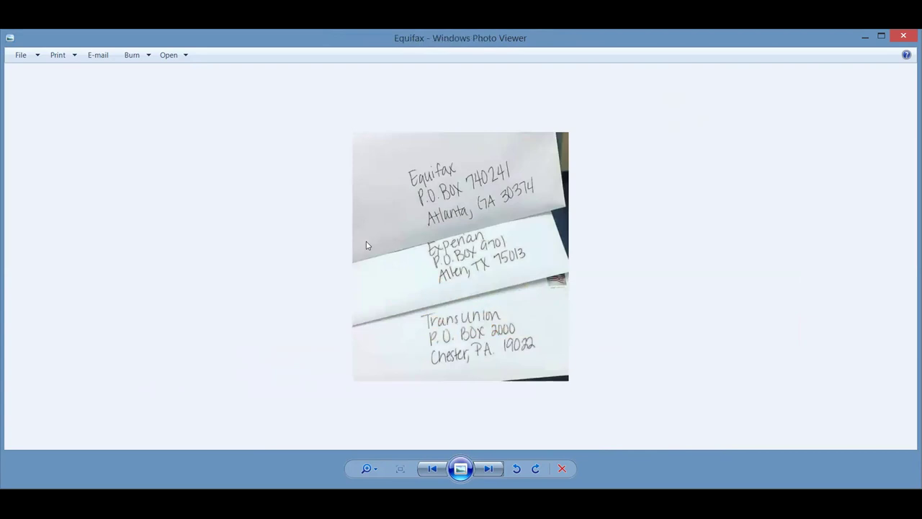
- Page through the EVP Gold, Platinum and plain rank templates to the Facebookbest stampede image
{"action": "key", "text": "Right"}
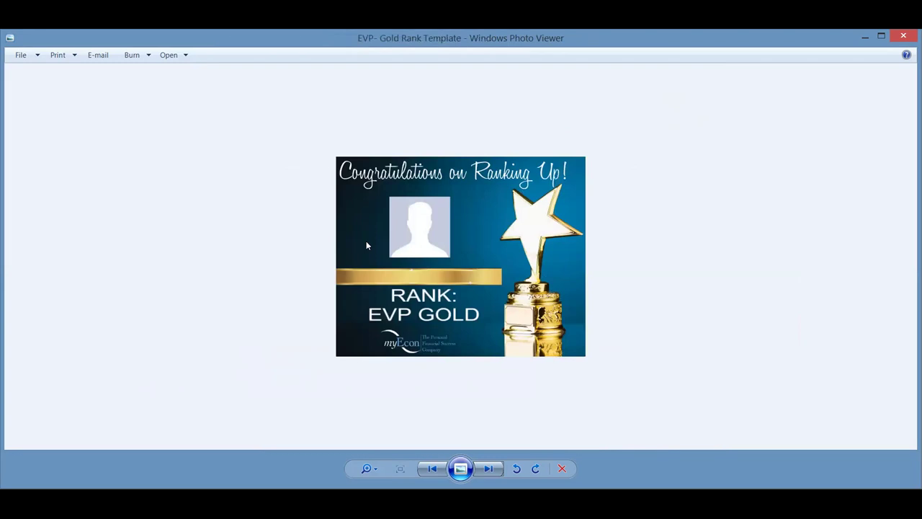
{"action": "key", "text": "Right"}
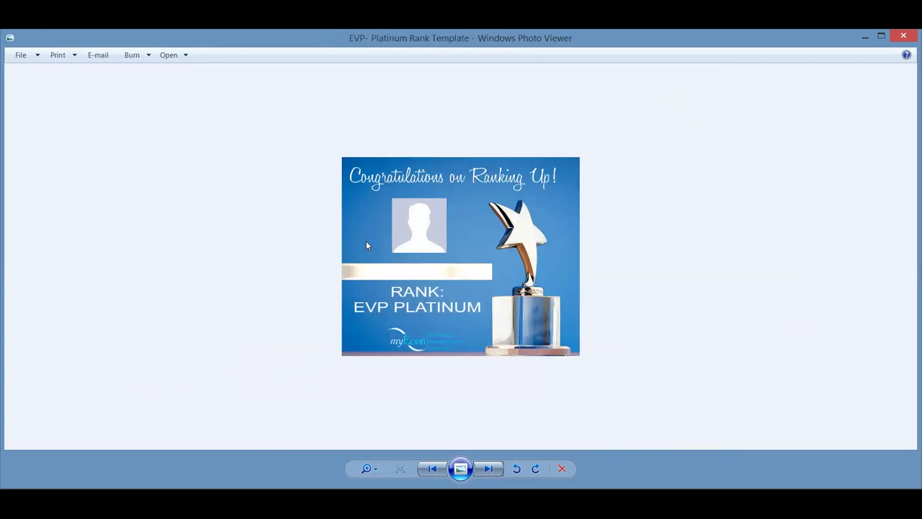
{"action": "key", "text": "Right"}
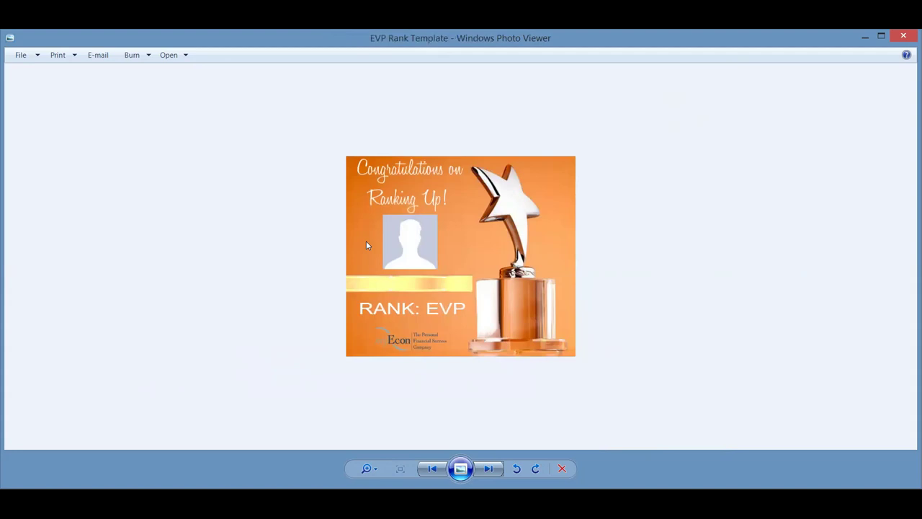
{"action": "key", "text": "Right"}
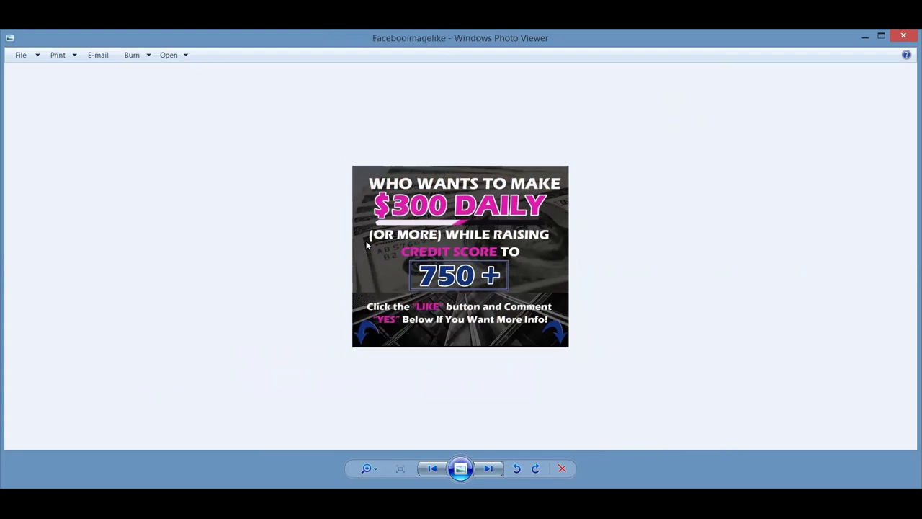
{"action": "key", "text": "Right"}
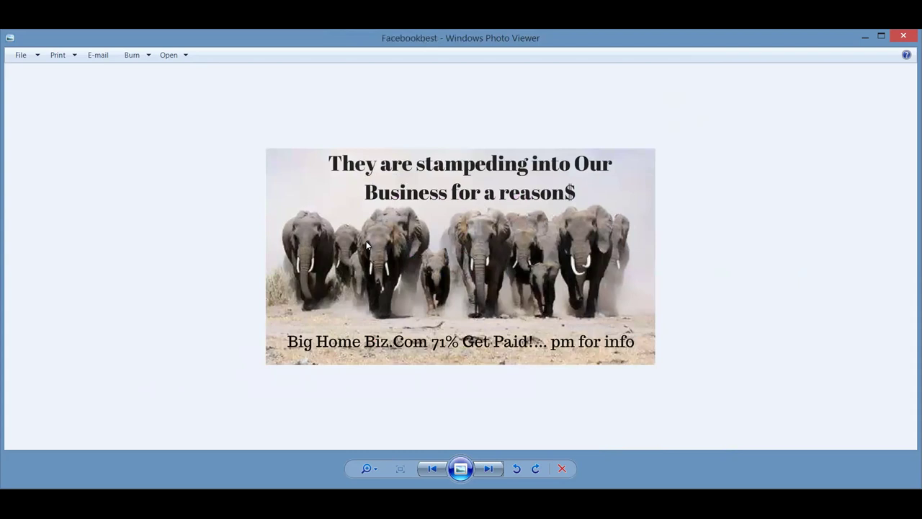
- Advance to the fb_strategies list of Facebook and email marketing tactics
{"action": "key", "text": "Right"}
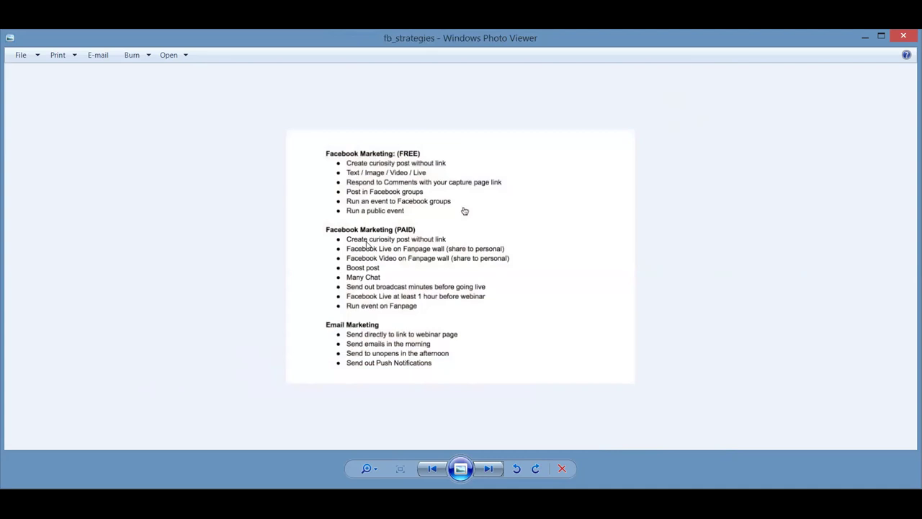
- Advance to the 'flip 20 into 500 - Copy' Special Offer poster
{"action": "key", "text": "Right"}
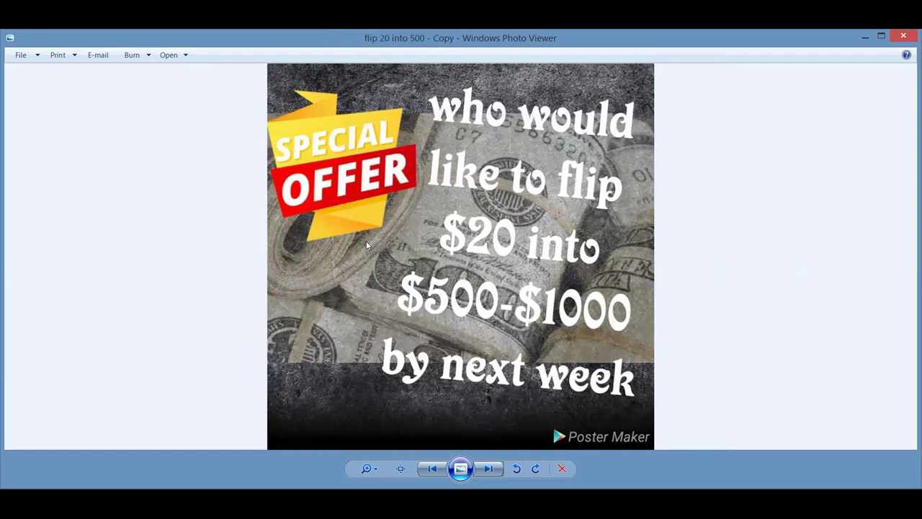
- Page past the going sonic jet picture to the 'good vs bad credit' loan chart
{"action": "key", "text": "Right"}
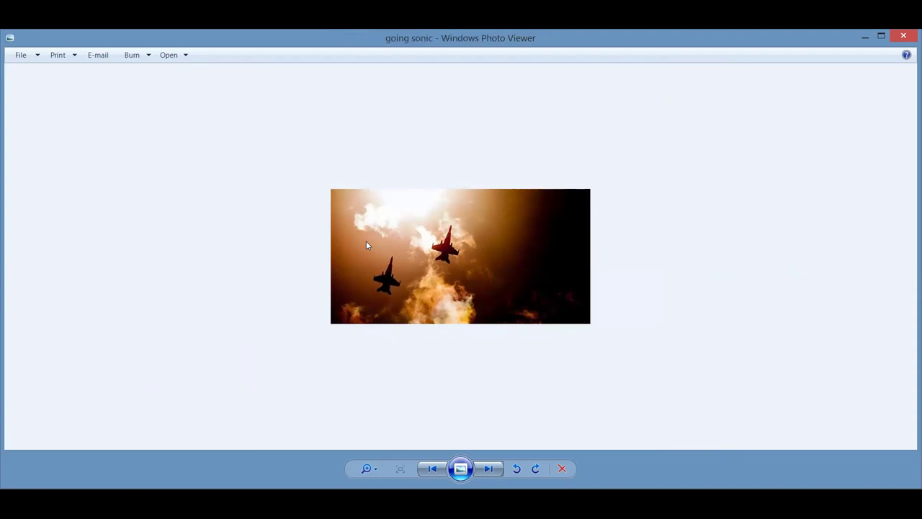
{"action": "key", "text": "Right"}
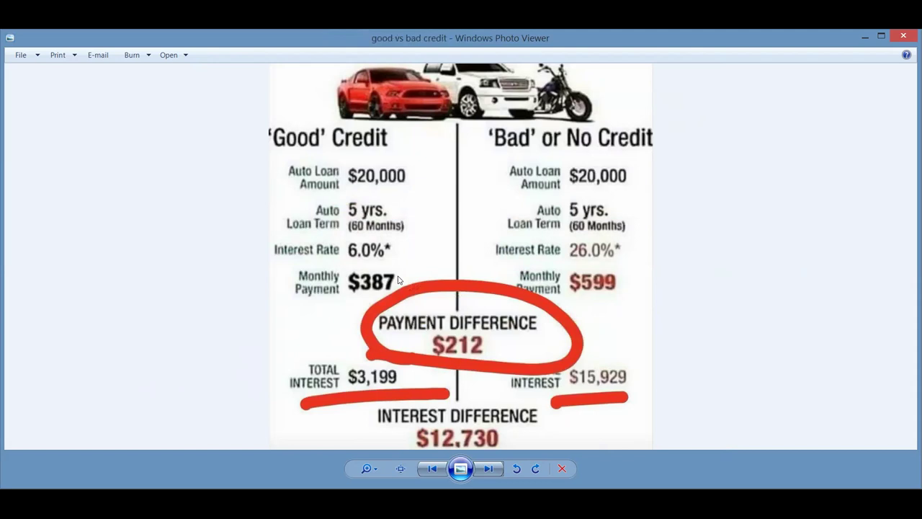
- Advance to the how_t_o_build_a_my_econ_business video still
{"action": "key", "text": "Right"}
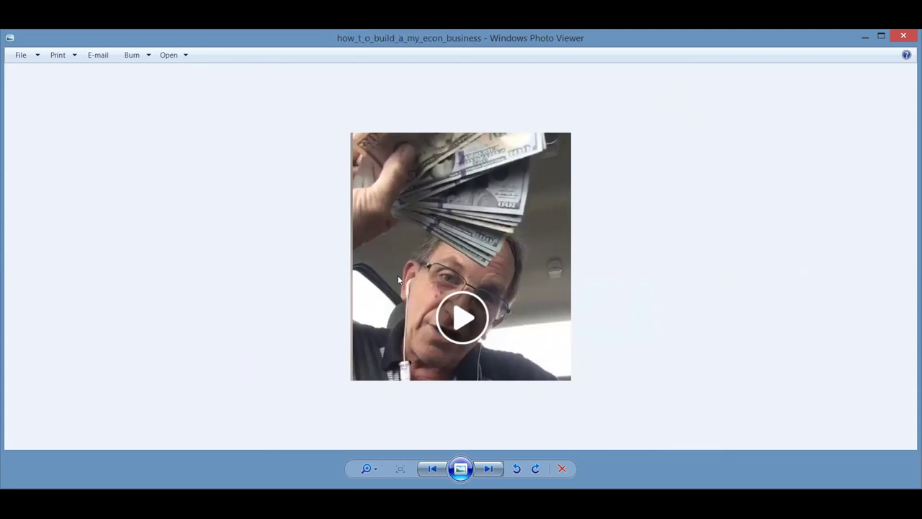
- Advance to IMG_9676, the I FIX CREDIT checklist image
{"action": "key", "text": "Right"}
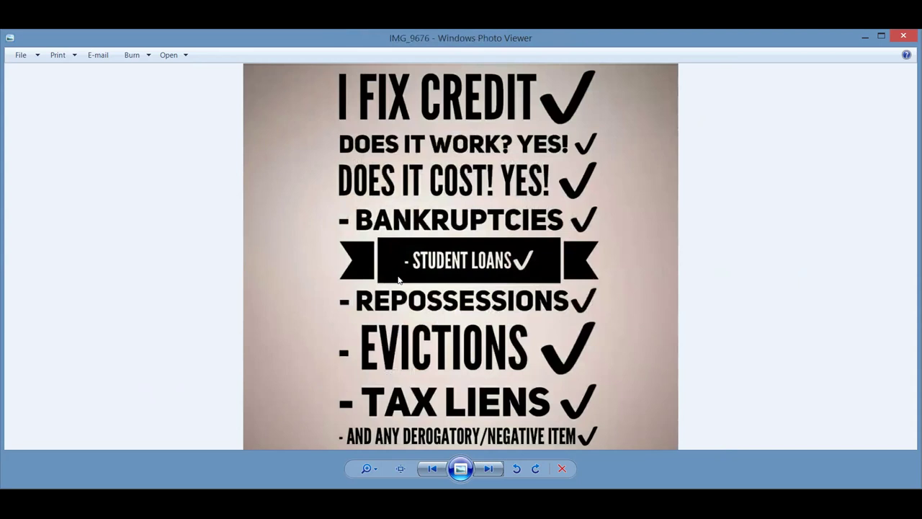
- Advance to increase_your_credit_score_to_750, the mansion ad promising $2,045 a week
{"action": "key", "text": "Right"}
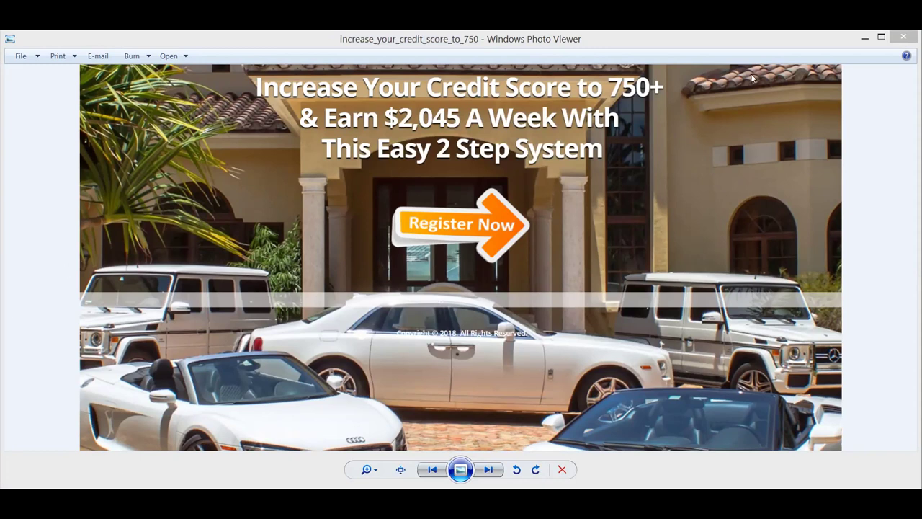
- Step through the Inflation wealth graphic to the 'Is it your money?' boy meme
{"action": "left_click", "coordinate": [487, 470]}
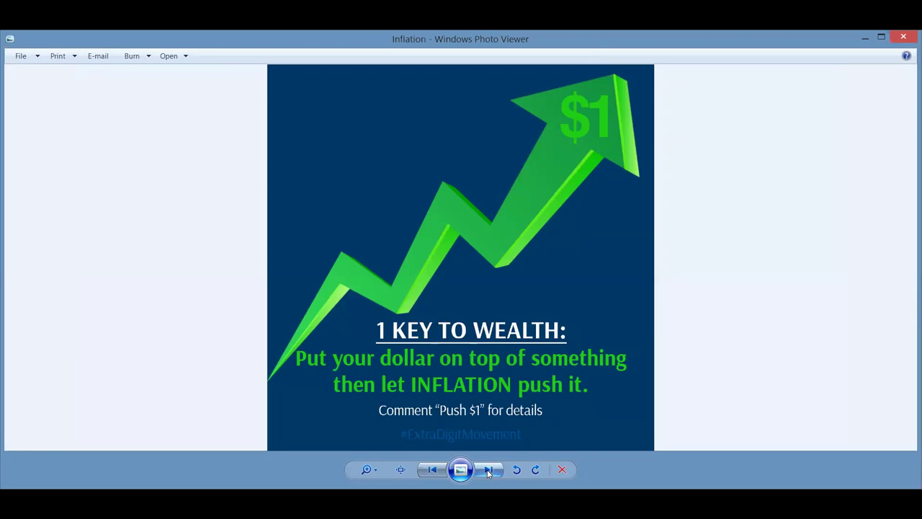
{"action": "left_click", "coordinate": [488, 470]}
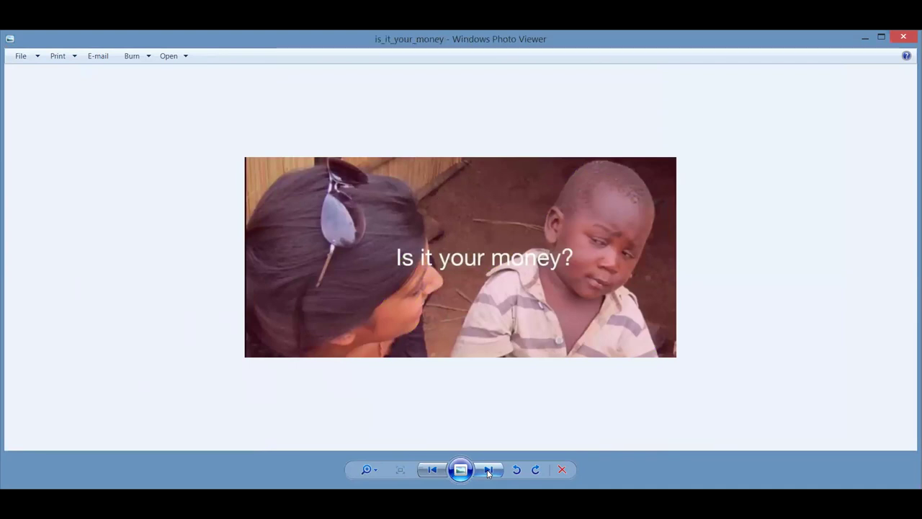
- Advance past the call flyer, credit repair banner, lead-generation and learn n earn images to the lion
{"action": "left_click", "coordinate": [488, 470]}
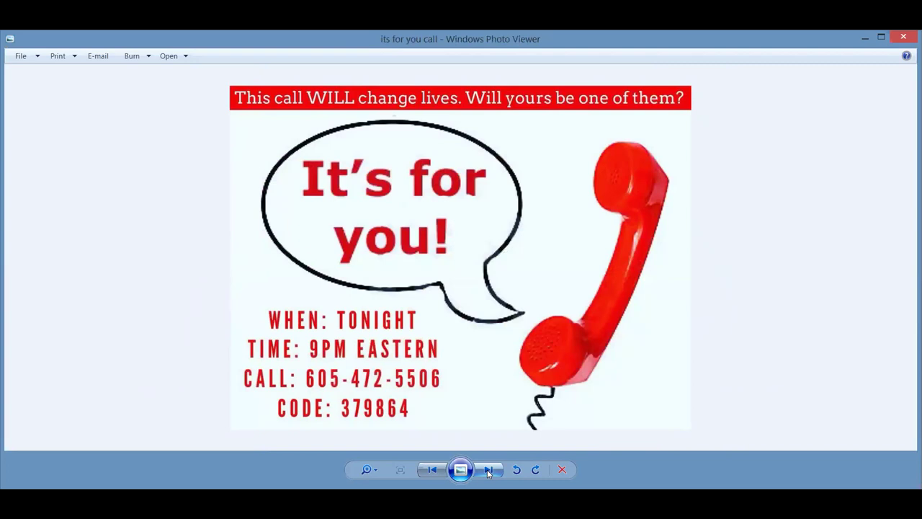
{"action": "left_click", "coordinate": [489, 470]}
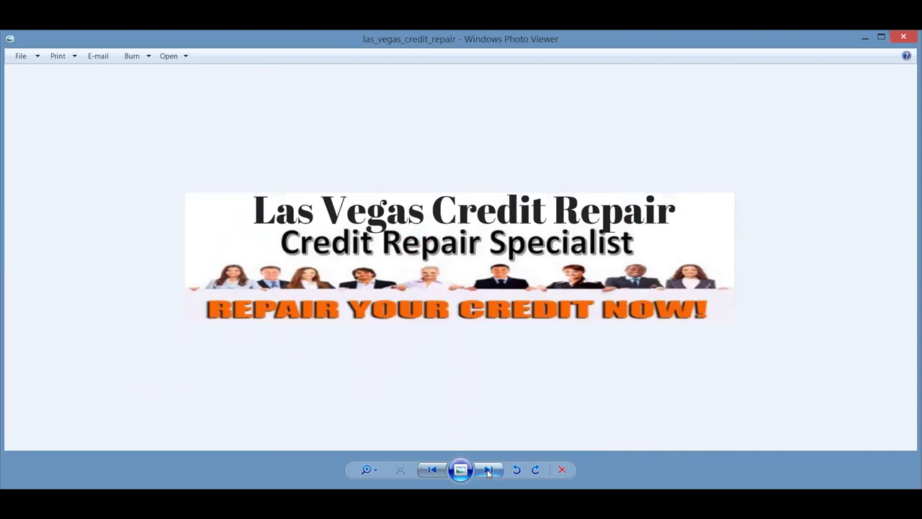
{"action": "left_click", "coordinate": [488, 470]}
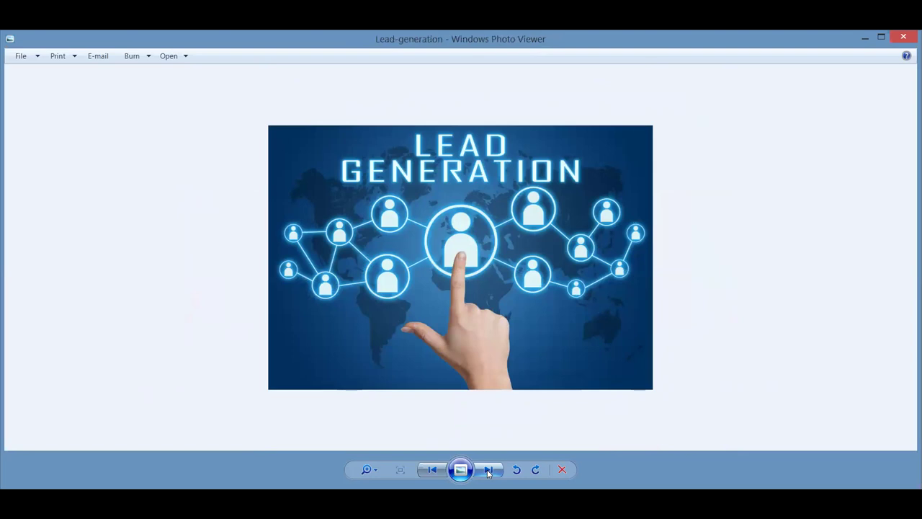
{"action": "left_click", "coordinate": [488, 470]}
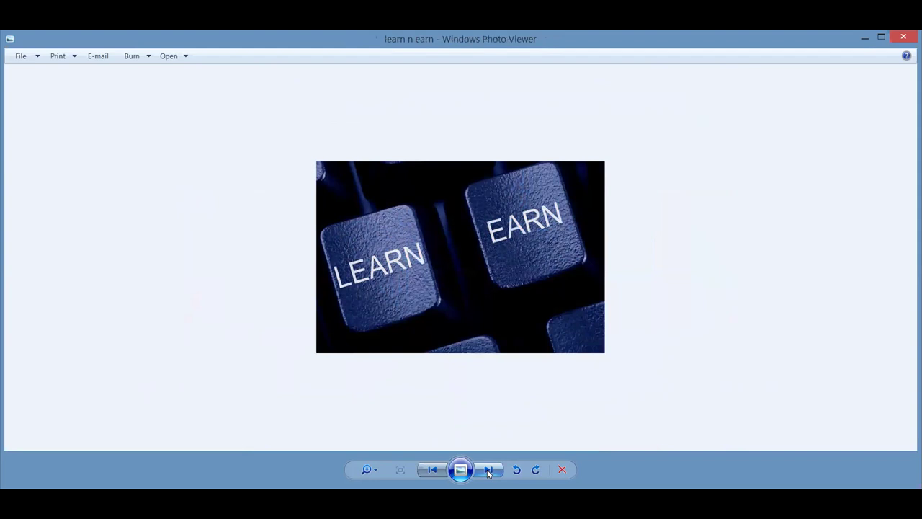
{"action": "left_click", "coordinate": [489, 470]}
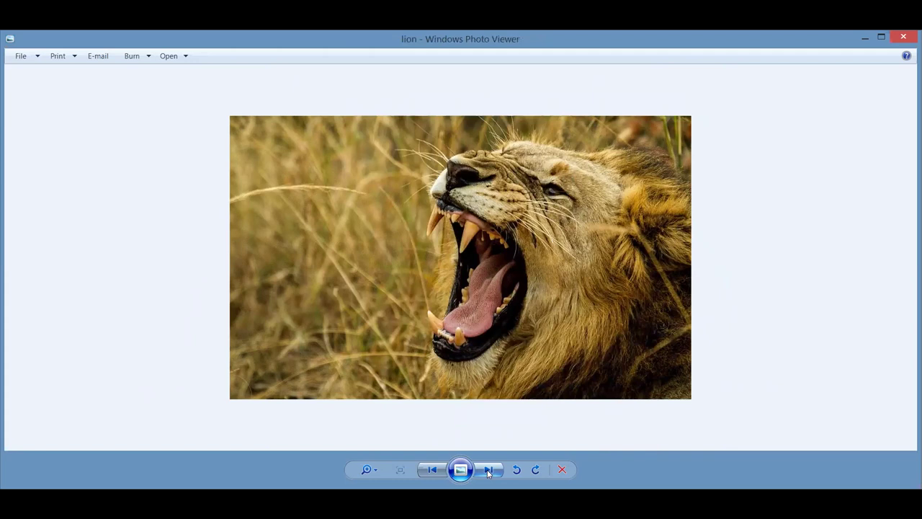
- View the subscriber stats image, then the red steam-engine wheels locomotive photo
{"action": "left_click", "coordinate": [488, 469]}
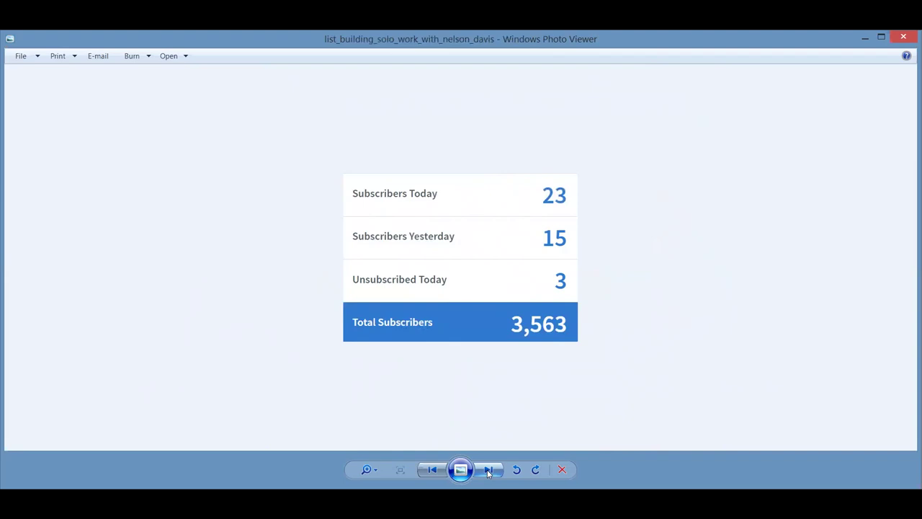
{"action": "left_click", "coordinate": [488, 472]}
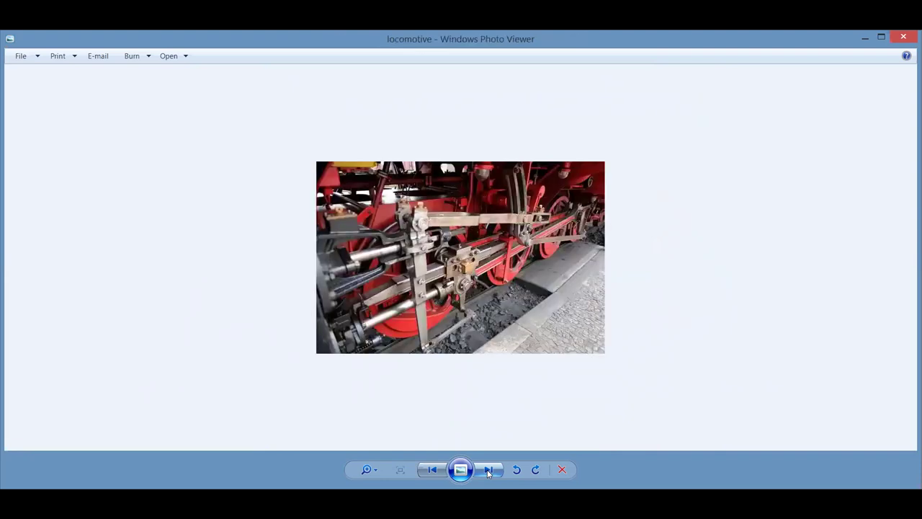
- Advance through subscriber stats to the 'S.C.A.M. Still Cooking At Mcdonalds' fry cook meme
{"action": "left_click", "coordinate": [488, 471]}
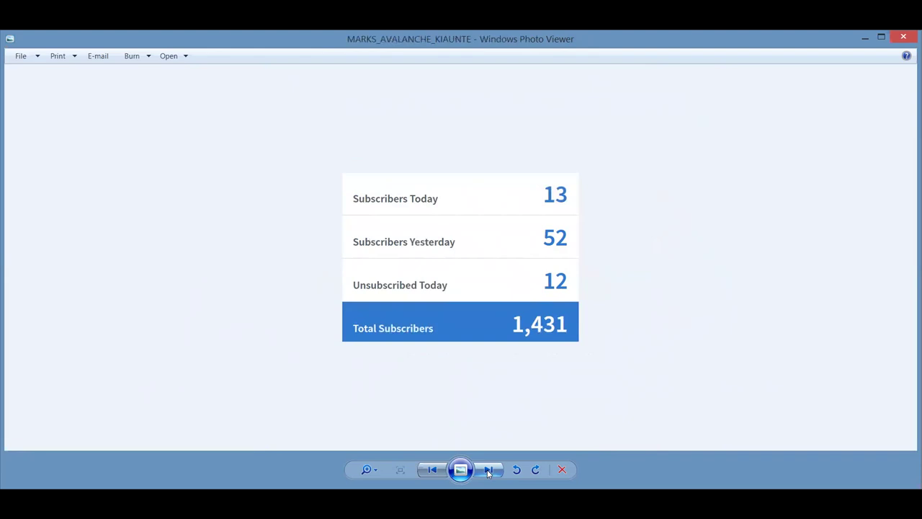
{"action": "left_click", "coordinate": [488, 471]}
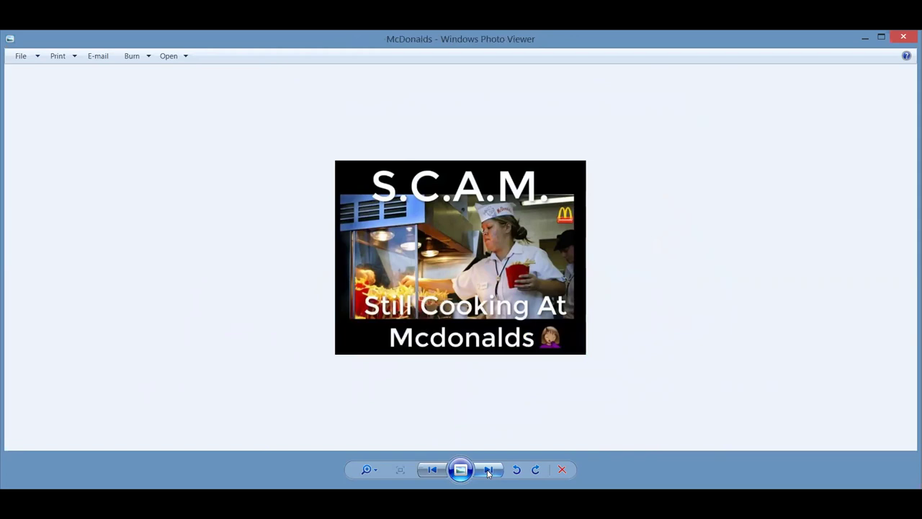
- Pass the millionaire_makers_team_july_15 sponsorship table to reach the dollar bills sprouting from soil photo
{"action": "left_click", "coordinate": [488, 470]}
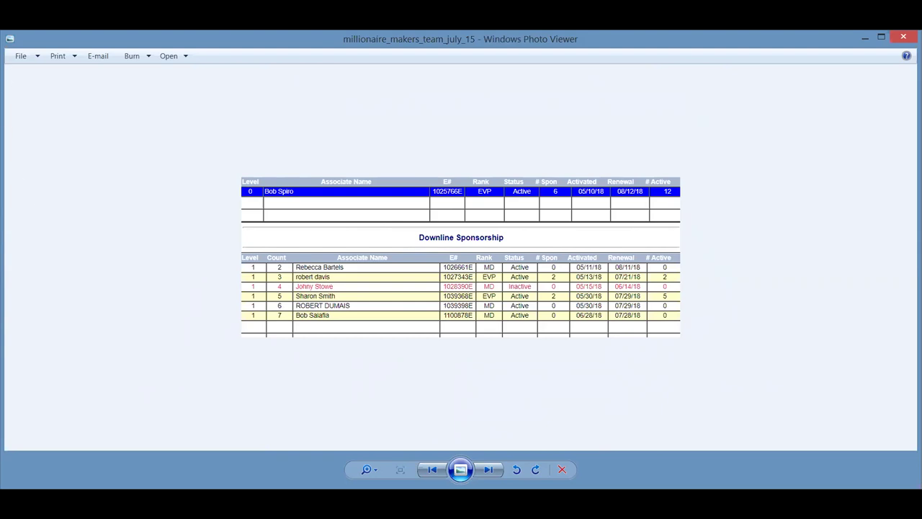
{"action": "left_click", "coordinate": [488, 469]}
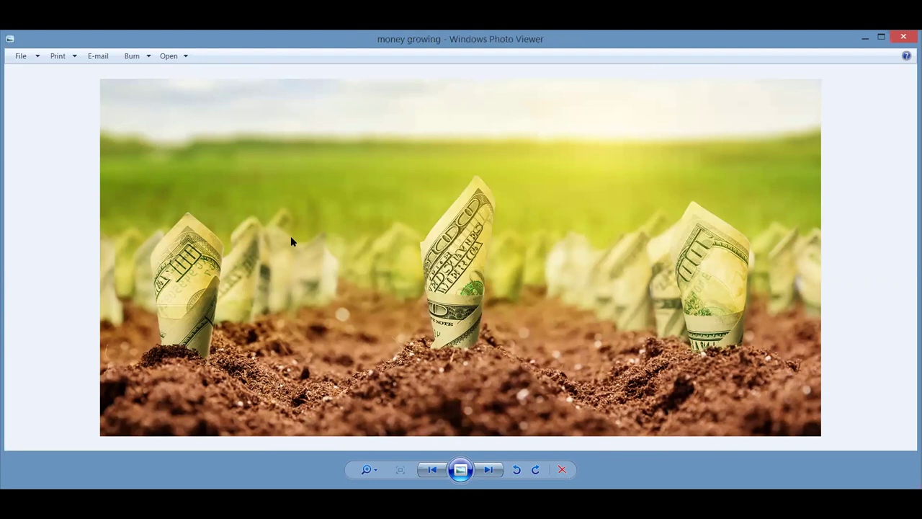
- Advance past More Emails More Money to 'my econ virginia tour' with three July dates
{"action": "key", "text": "Right"}
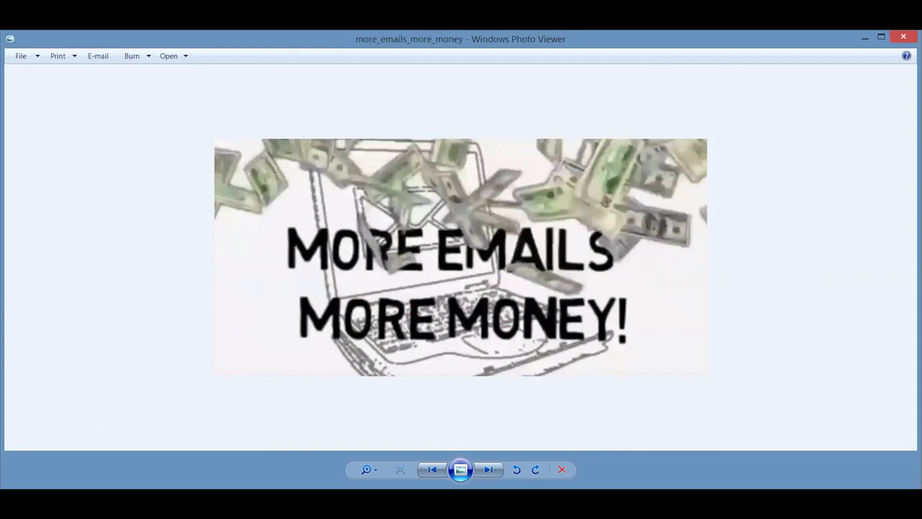
{"action": "key", "text": "Right"}
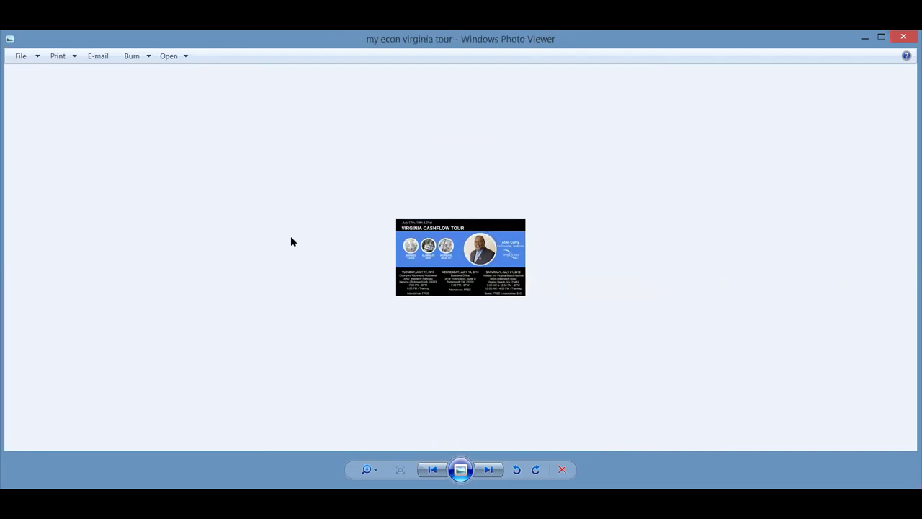
- Pass the check history screenshot to the Millionaire Makers lioness presentation thumbnail
{"action": "key", "text": "Right"}
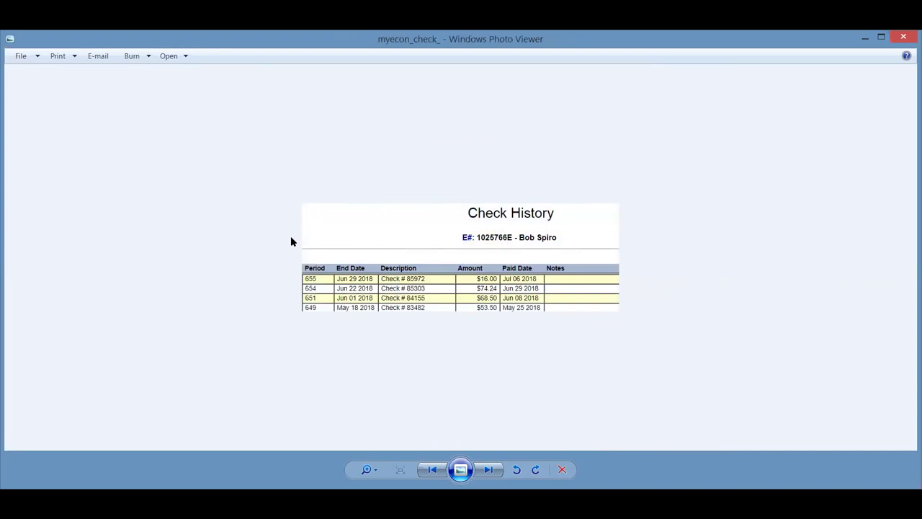
{"action": "key", "text": "Right"}
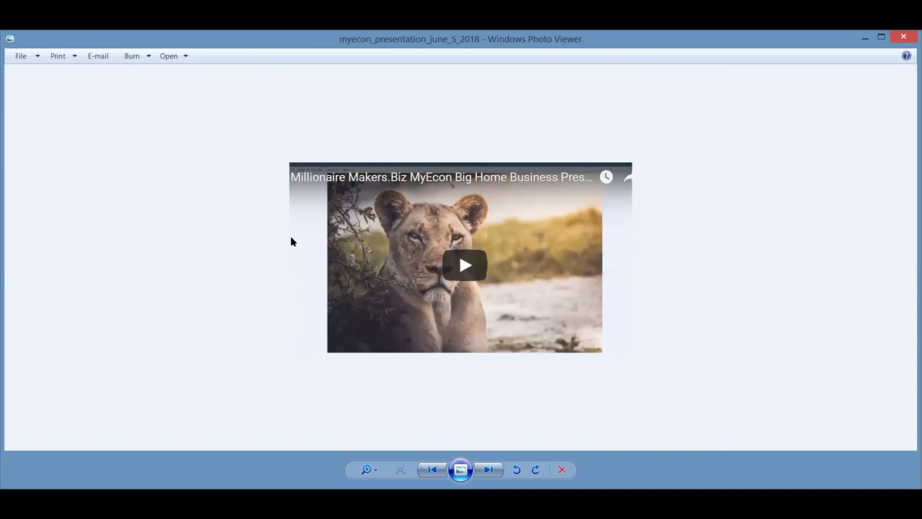
- Advance to myecon_succes_system_, the four-step Success System page with a video still
{"action": "key", "text": "Right"}
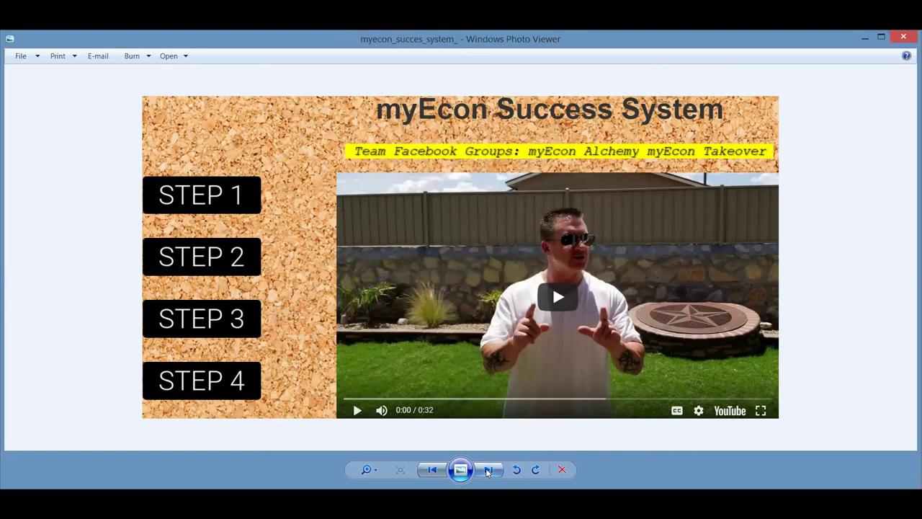
- Advance to myecon_takeover, the banner listing the group's team rules
{"action": "left_click", "coordinate": [488, 470]}
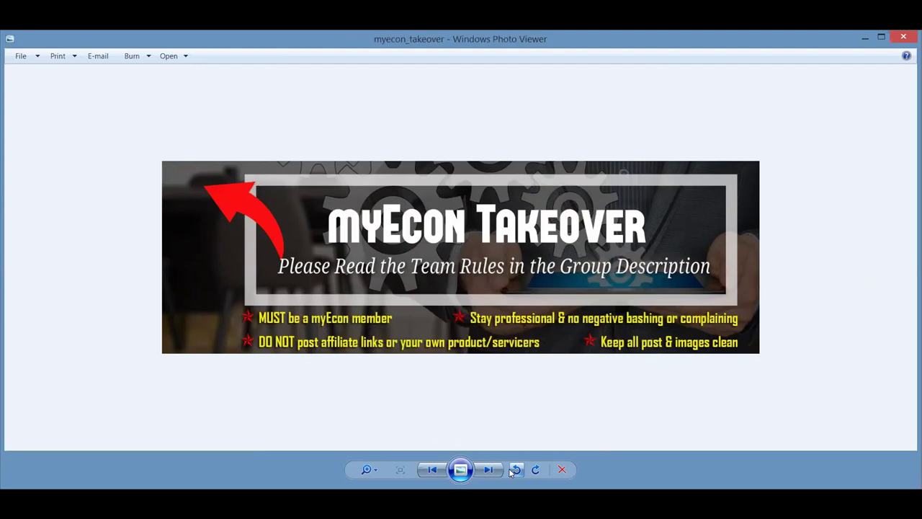
{"action": "key", "text": "Right"}
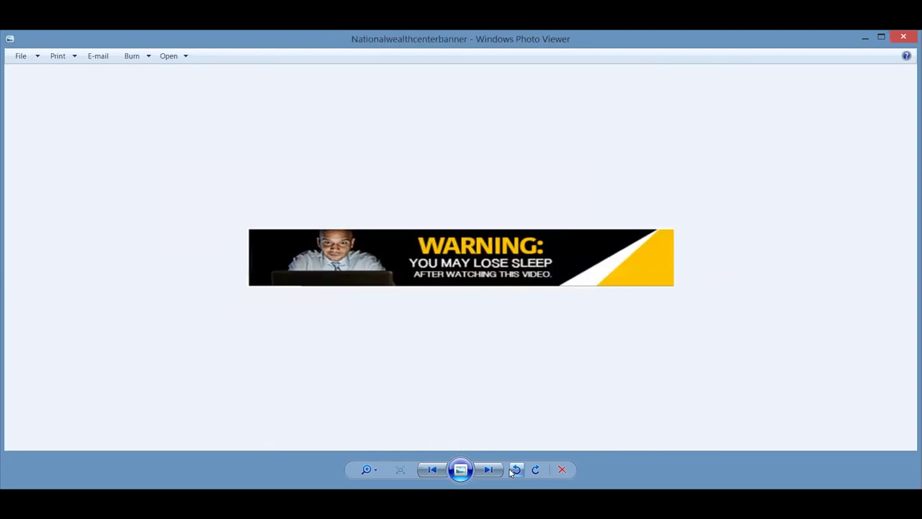
{"action": "key", "text": "Right"}
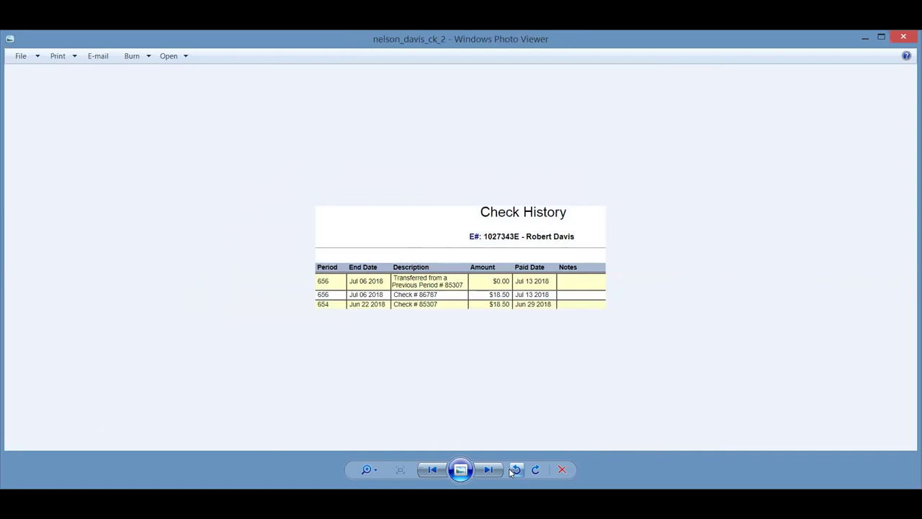
{"action": "key", "text": "Right"}
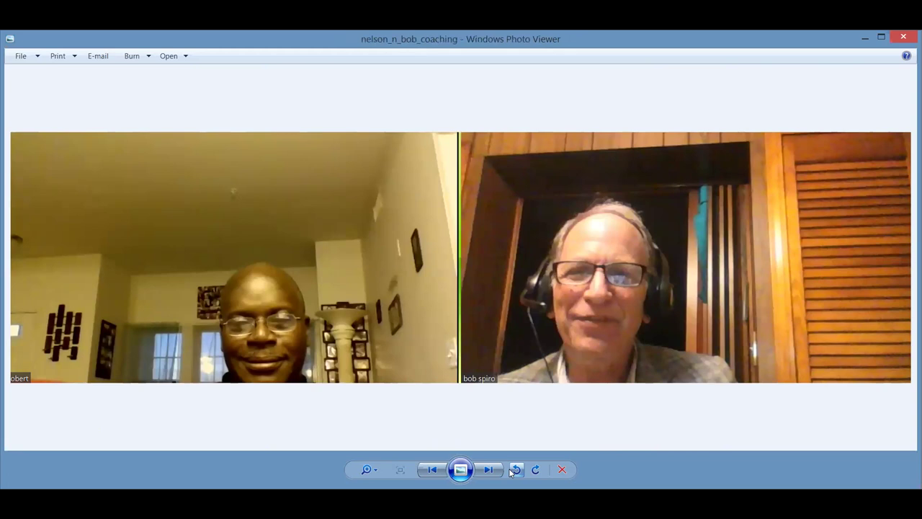
{"action": "key", "text": "Right"}
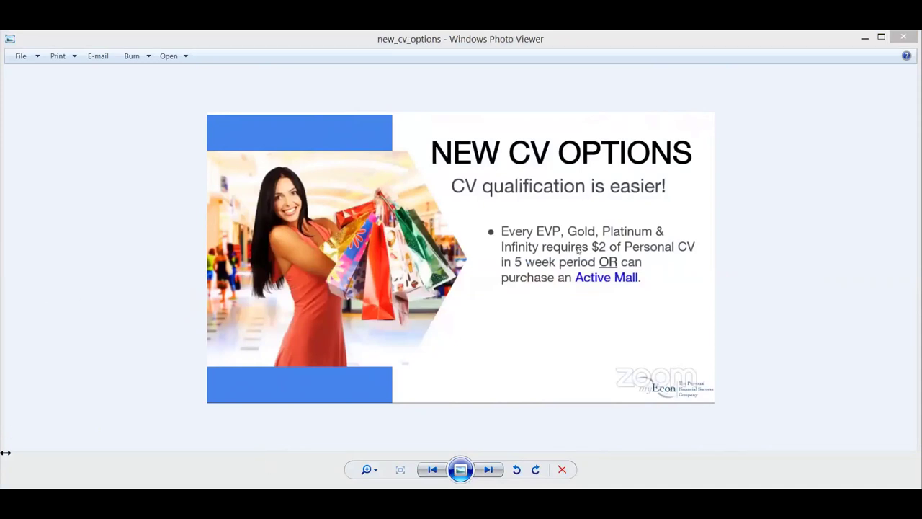
- Advance to the power lead system funnel diagram with three steps and email follow-up
{"action": "left_click", "coordinate": [488, 471]}
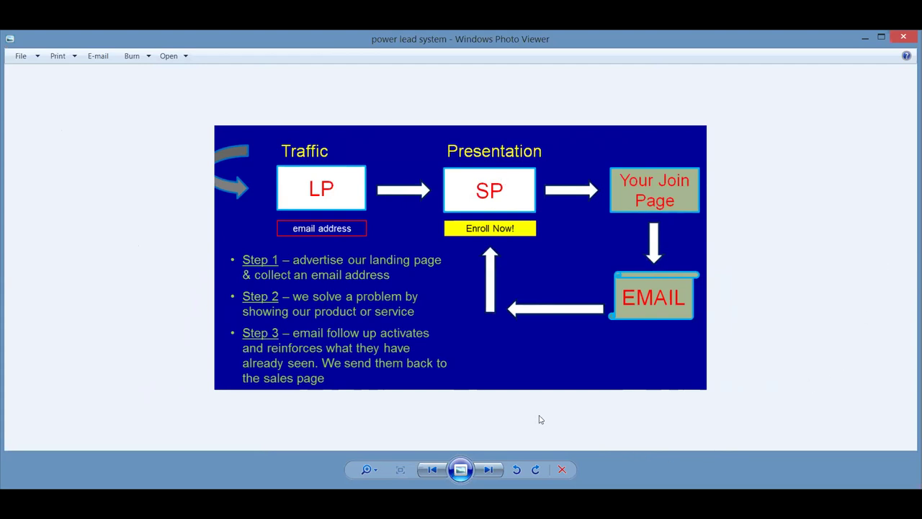
- Page past the power of teambuilding image to the running-pirate 'Seems like everyone is joining MyEcon' meme
{"action": "left_click", "coordinate": [490, 470]}
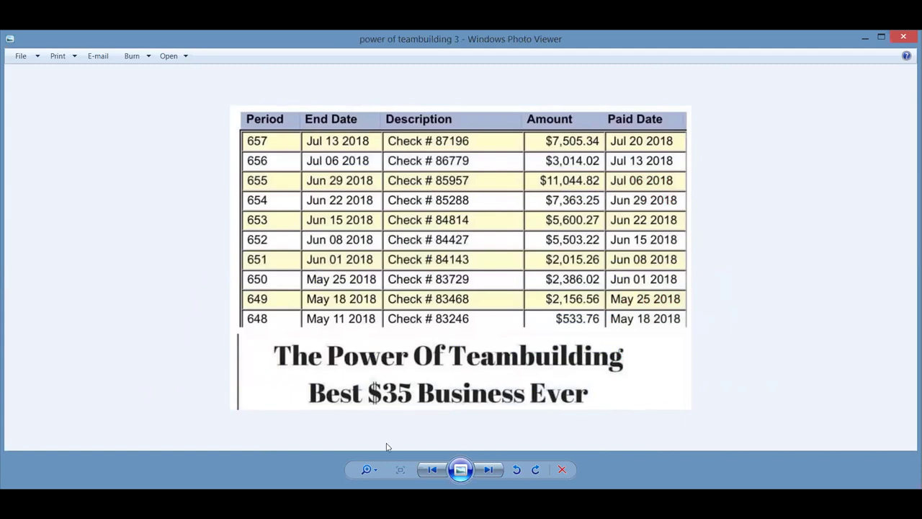
{"action": "left_click", "coordinate": [484, 470]}
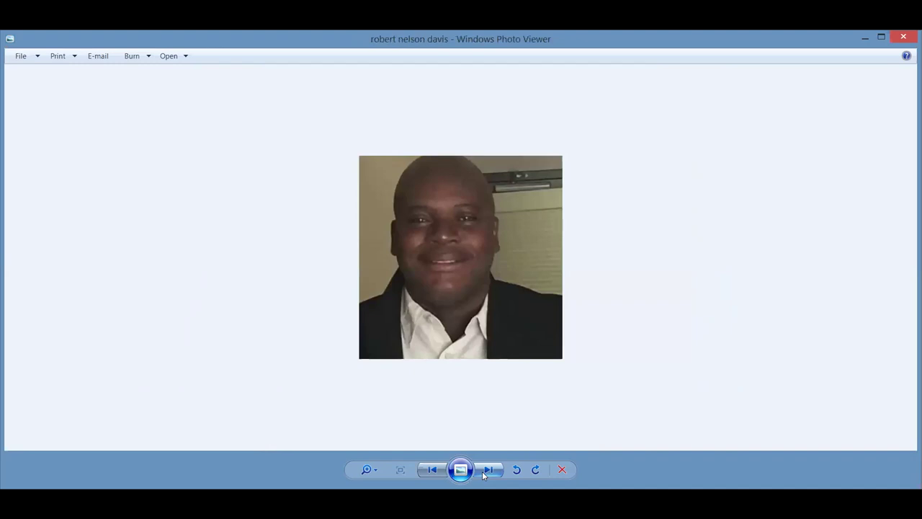
{"action": "left_click", "coordinate": [484, 470]}
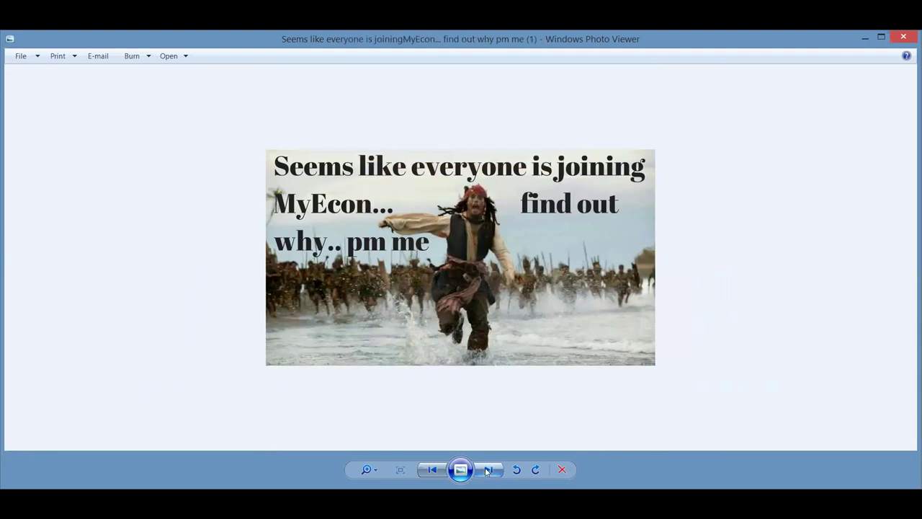
- Page through the selling systems, Lead Generation, piano and jet images to the teamwork network picture
{"action": "left_click", "coordinate": [485, 469]}
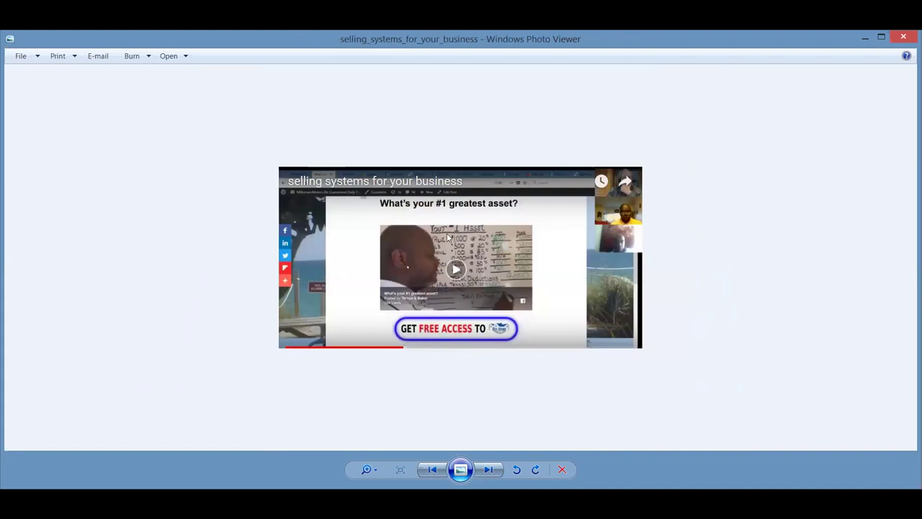
{"action": "left_click", "coordinate": [486, 470]}
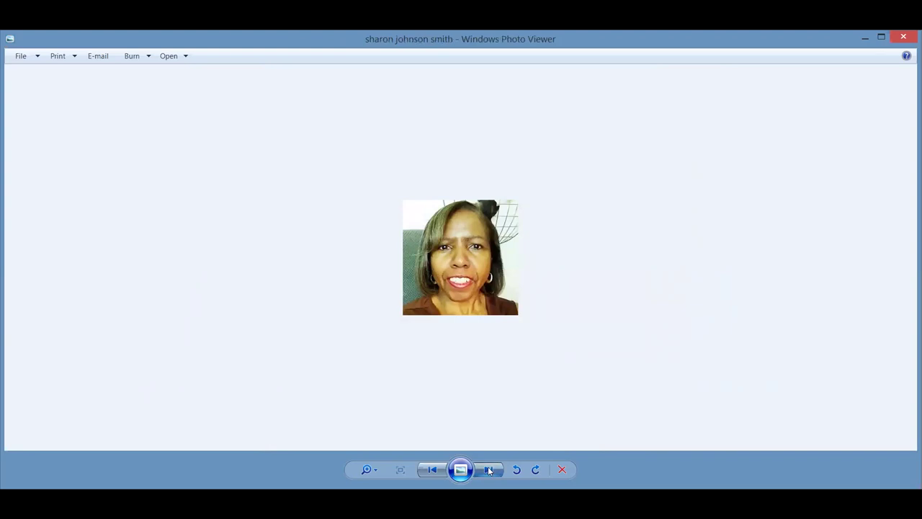
{"action": "left_click", "coordinate": [487, 469]}
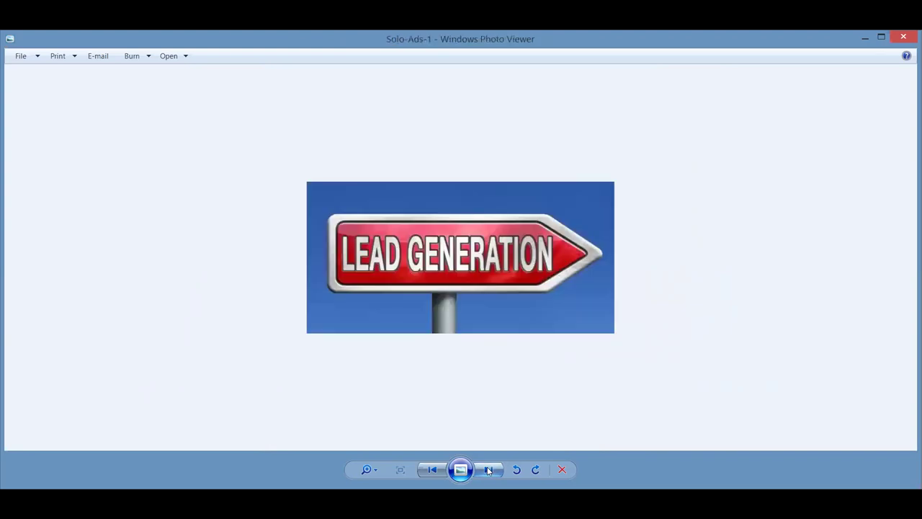
{"action": "left_click", "coordinate": [488, 469]}
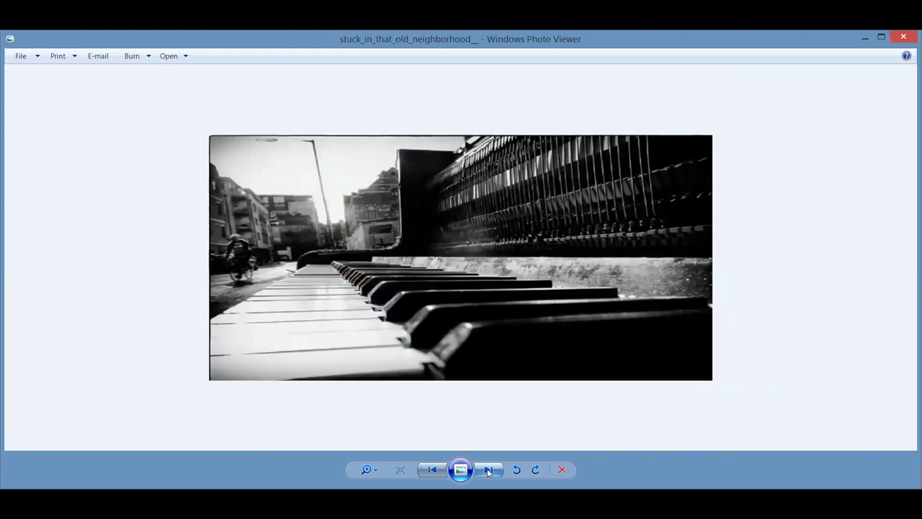
{"action": "left_click", "coordinate": [489, 471]}
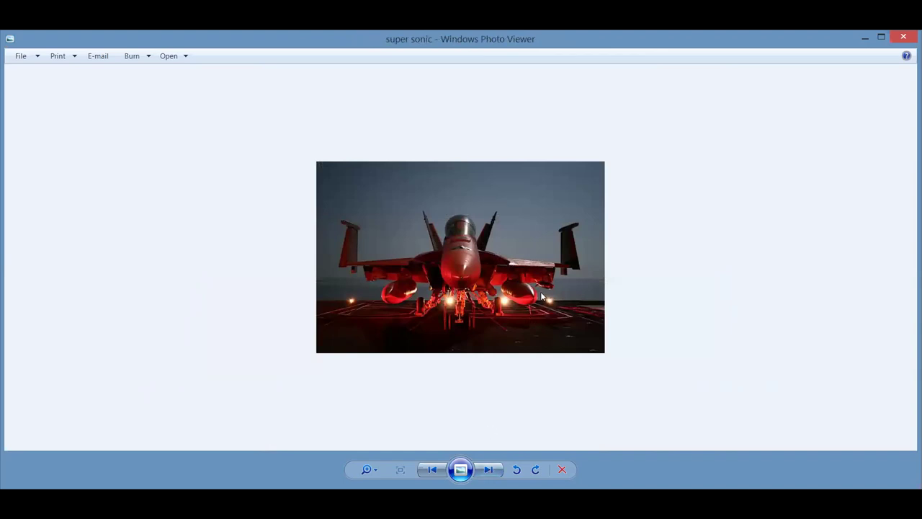
{"action": "left_click", "coordinate": [484, 471]}
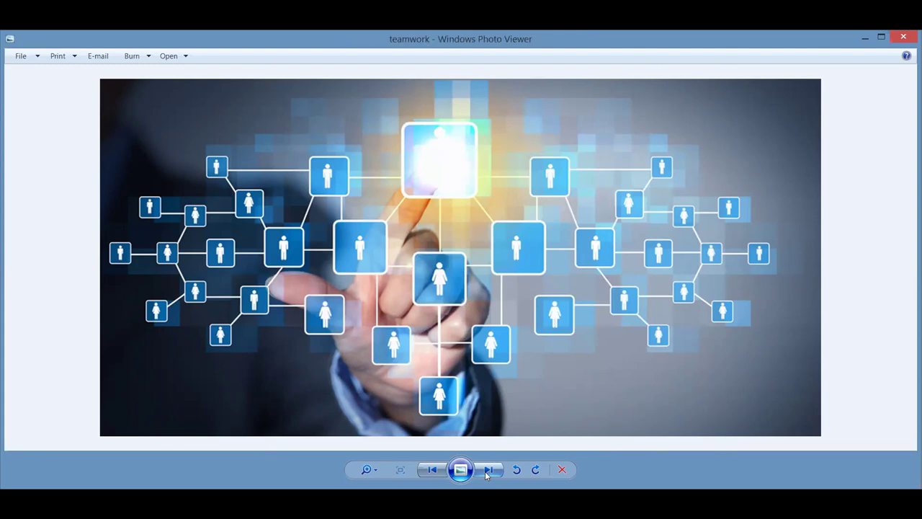
- Page past subscriber stats, mountain silhouette, golden figures and bitcoin team images to the credit-score ad
{"action": "left_click", "coordinate": [487, 471]}
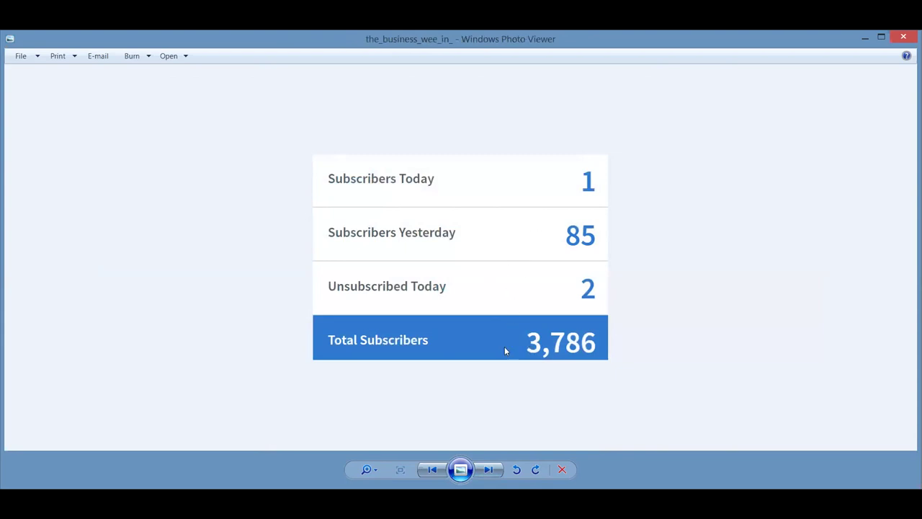
{"action": "left_click", "coordinate": [488, 470]}
{"action": "left_click", "coordinate": [489, 470]}
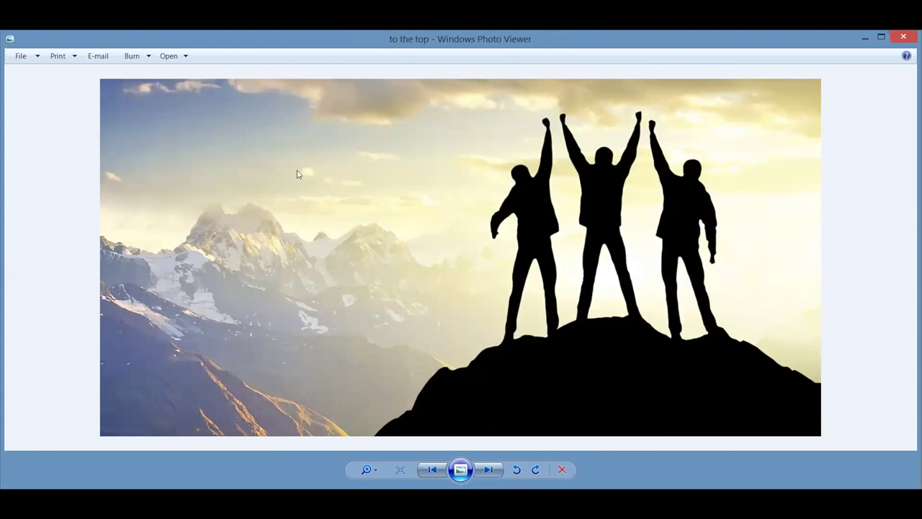
{"action": "left_click", "coordinate": [487, 470]}
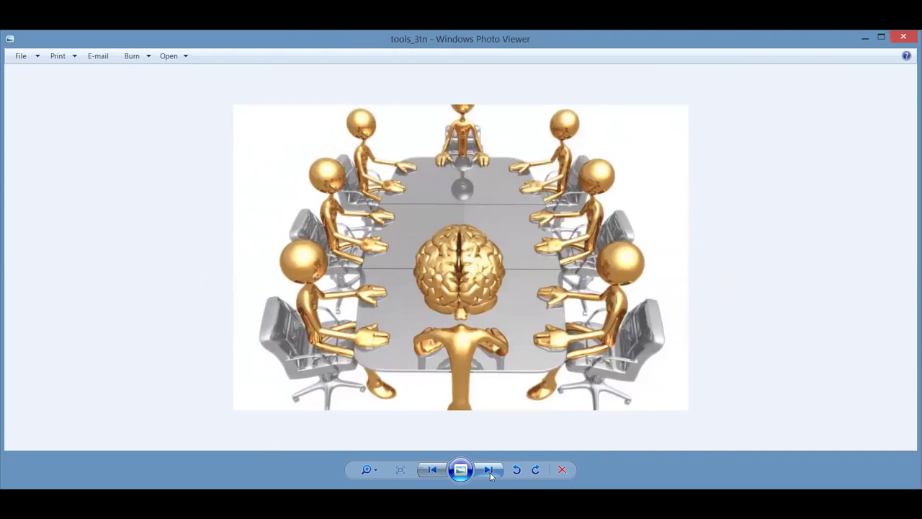
{"action": "left_click", "coordinate": [489, 470]}
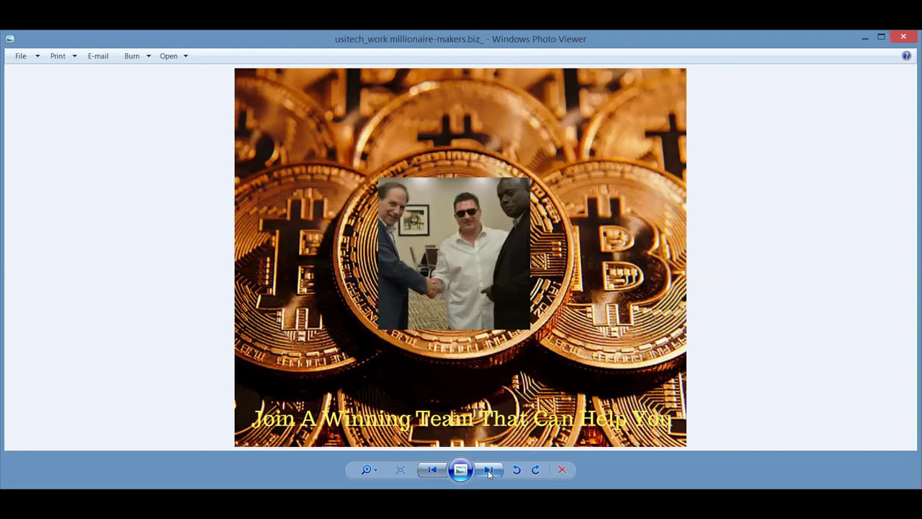
{"action": "left_click", "coordinate": [487, 470]}
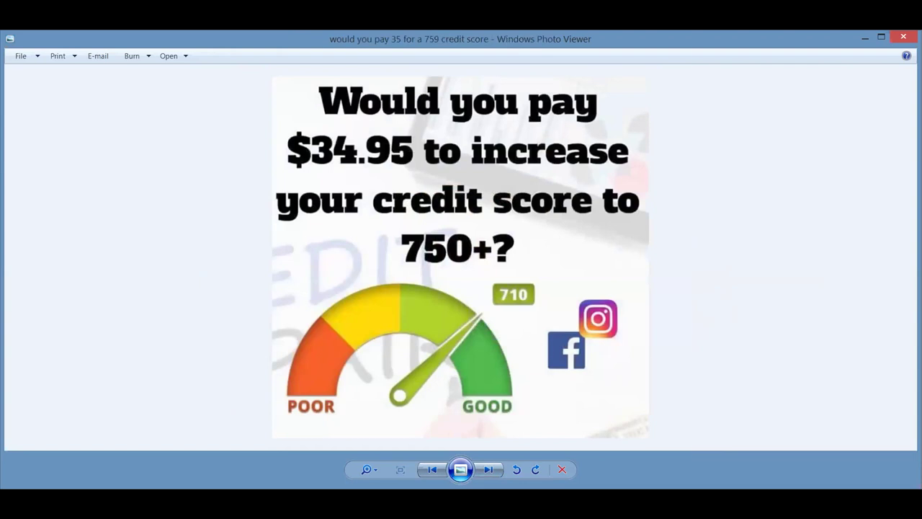
- Advance past the Yes, Continue graphic to the 'ze success team leaders' photo
{"action": "left_click", "coordinate": [487, 470]}
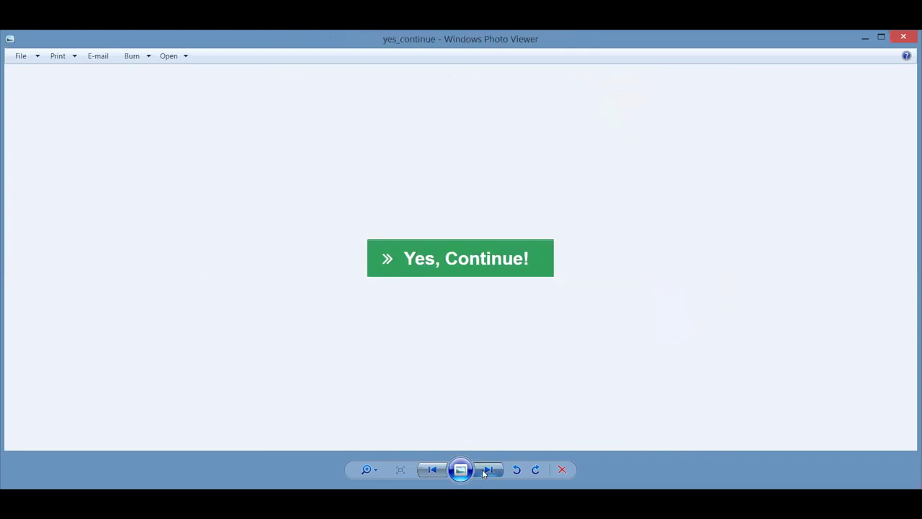
{"action": "left_click", "coordinate": [487, 471]}
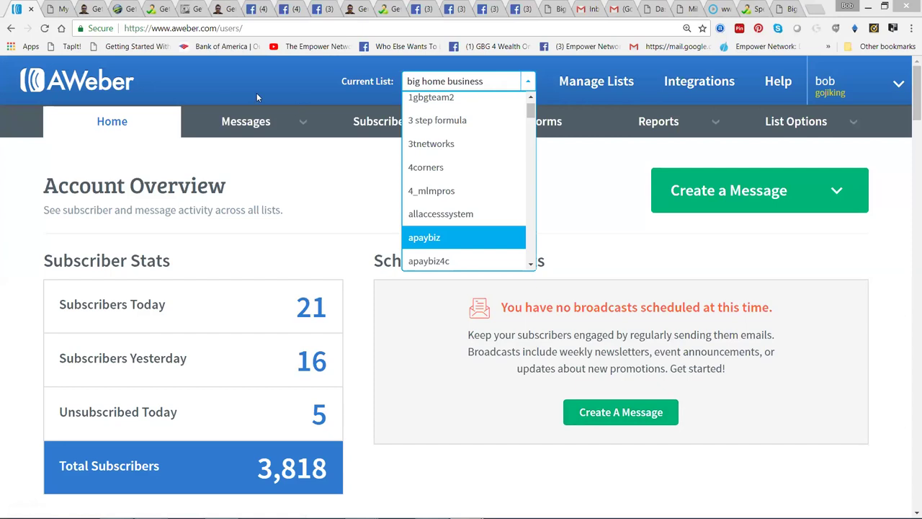
- Dismiss the AWeber list chooser, keeping 'big home business' as the current list
{"action": "left_click", "coordinate": [257, 93]}
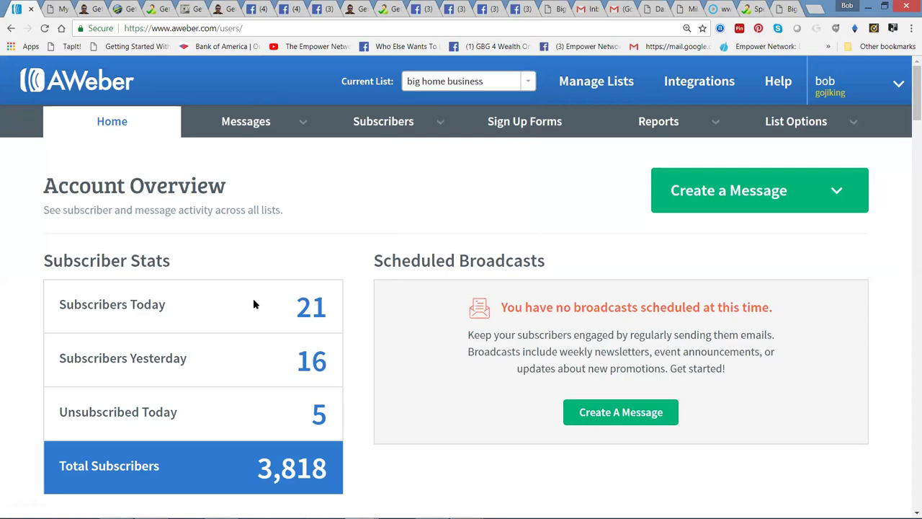
{"action": "mouse_move", "coordinate": [909, 101]}
{"action": "left_mouse_down"}
{"action": "mouse_move", "coordinate": [905, 264]}
{"action": "mouse_move", "coordinate": [883, 468]}
{"action": "mouse_move", "coordinate": [908, 499]}
{"action": "mouse_move", "coordinate": [908, 100]}
{"action": "left_mouse_up"}
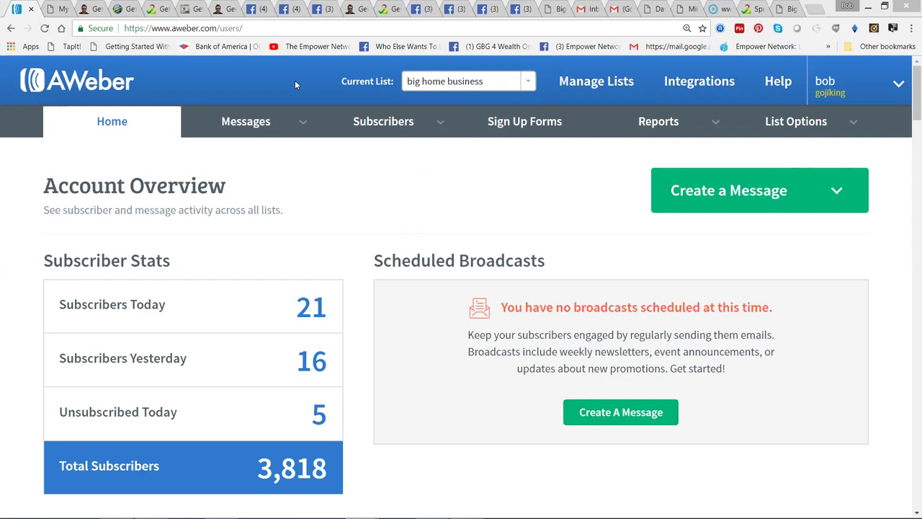
- Pick NelsonsBigHomeBusiness as the current list and display all its subscribers (1-20 of 214)
{"action": "left_click", "coordinate": [528, 80]}
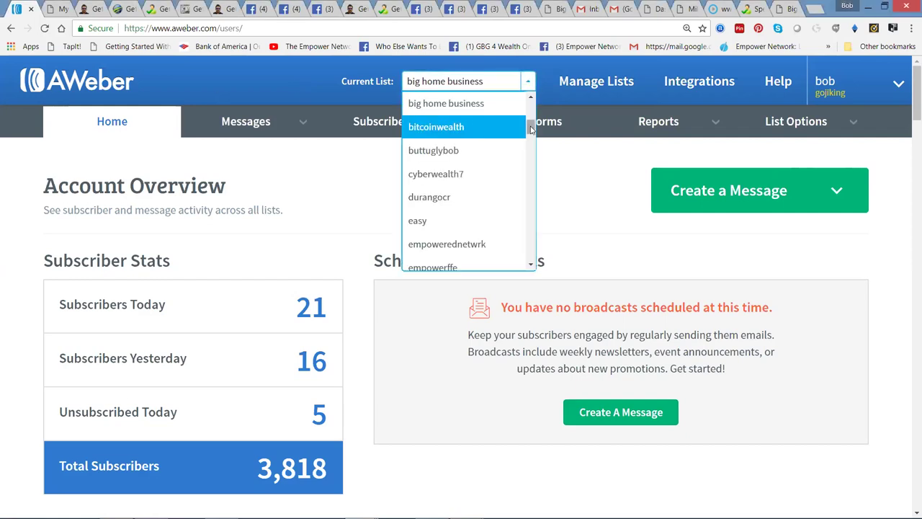
{"action": "left_click_drag", "start_coordinate": [530, 128], "coordinate": [532, 222]}
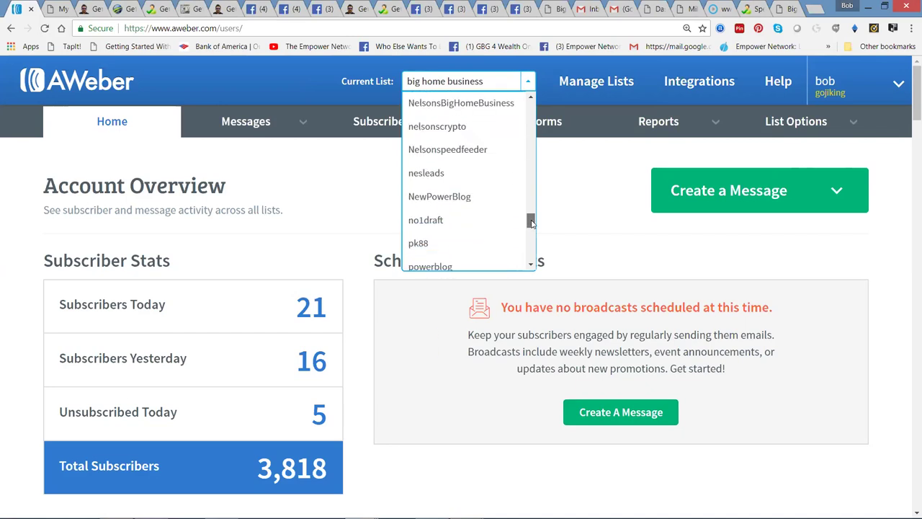
{"action": "left_click", "coordinate": [473, 102]}
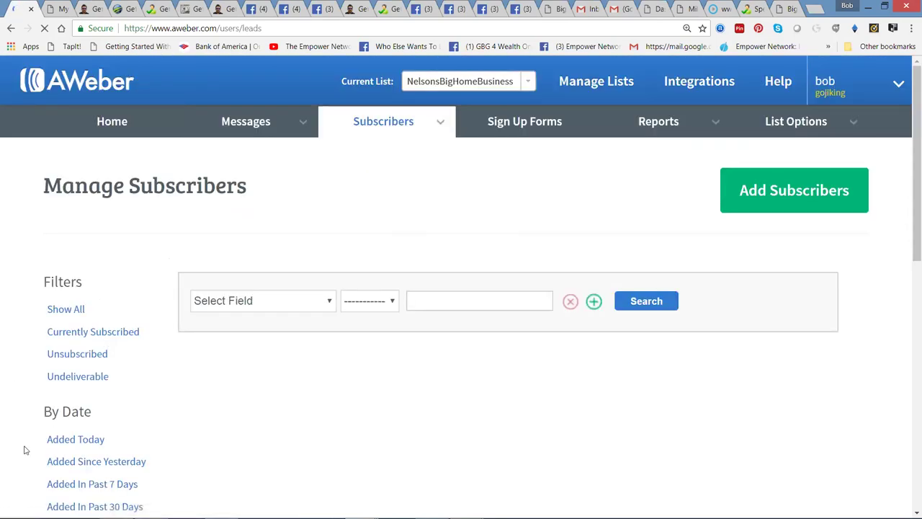
{"action": "left_click", "coordinate": [65, 312]}
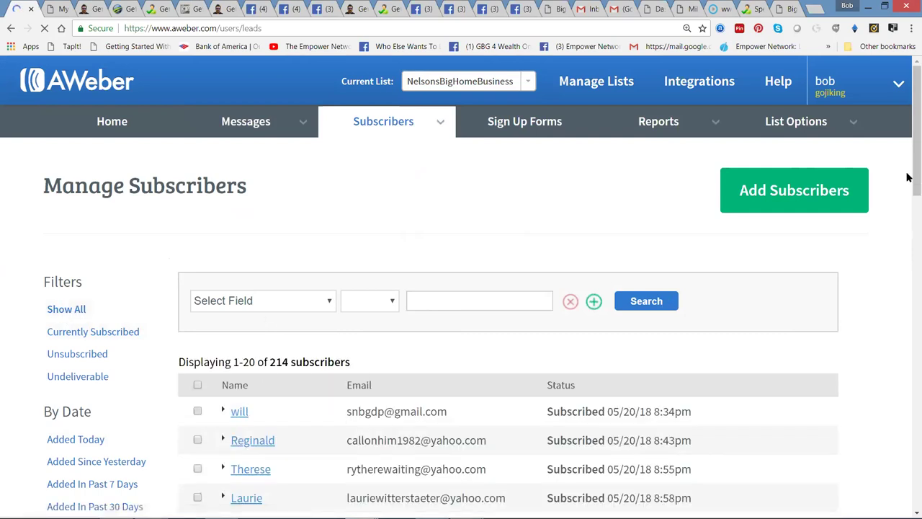
{"action": "mouse_move", "coordinate": [915, 155]}
{"action": "left_mouse_down"}
{"action": "mouse_move", "coordinate": [915, 288]}
{"action": "mouse_move", "coordinate": [915, 108]}
{"action": "left_mouse_up"}
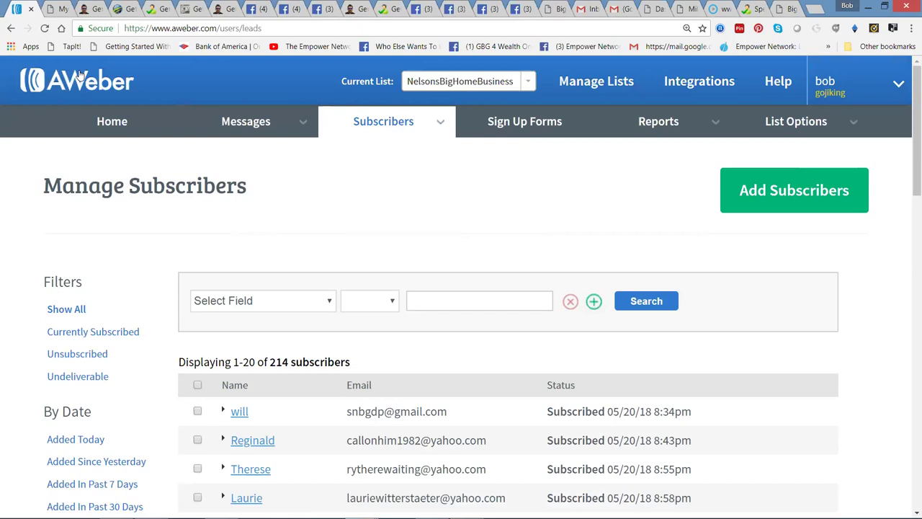
- Close the AWeber tab and open Contact Manager showing all 2940 contacts
{"action": "left_click", "coordinate": [32, 8]}
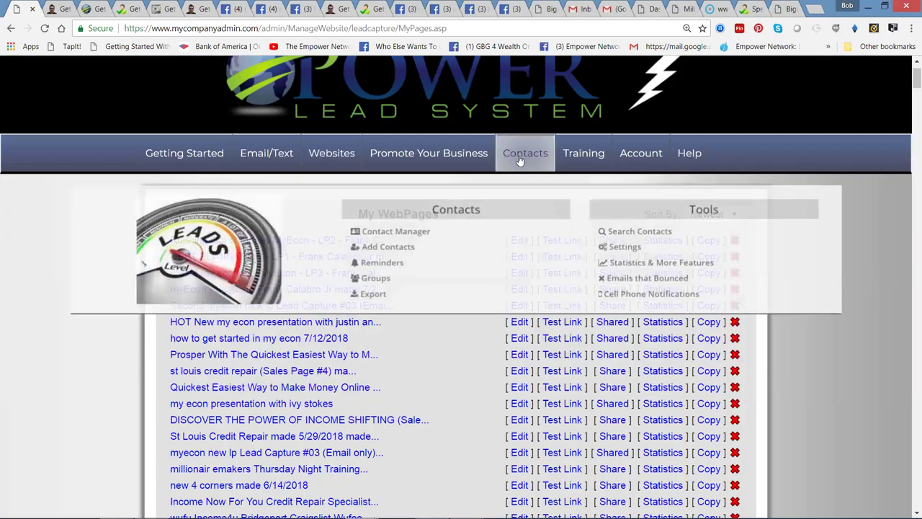
{"action": "mouse_move", "coordinate": [525, 153]}
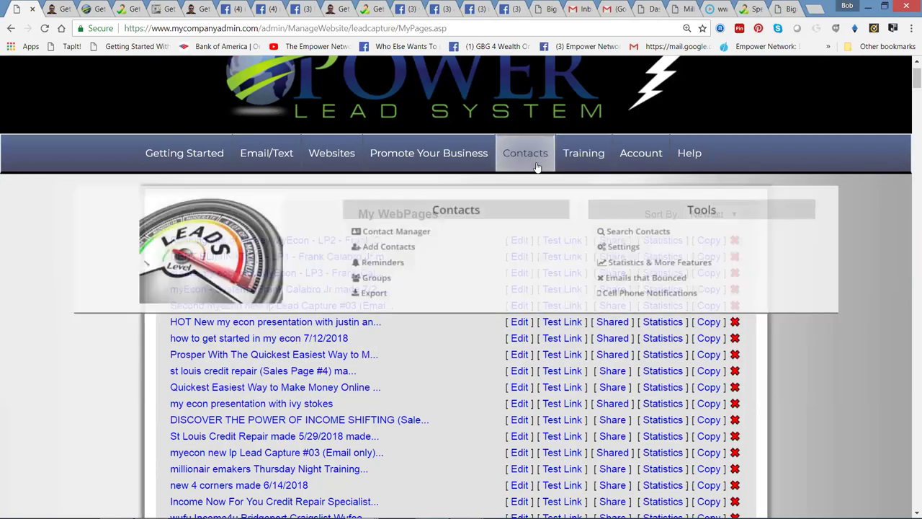
{"action": "left_click", "coordinate": [402, 232]}
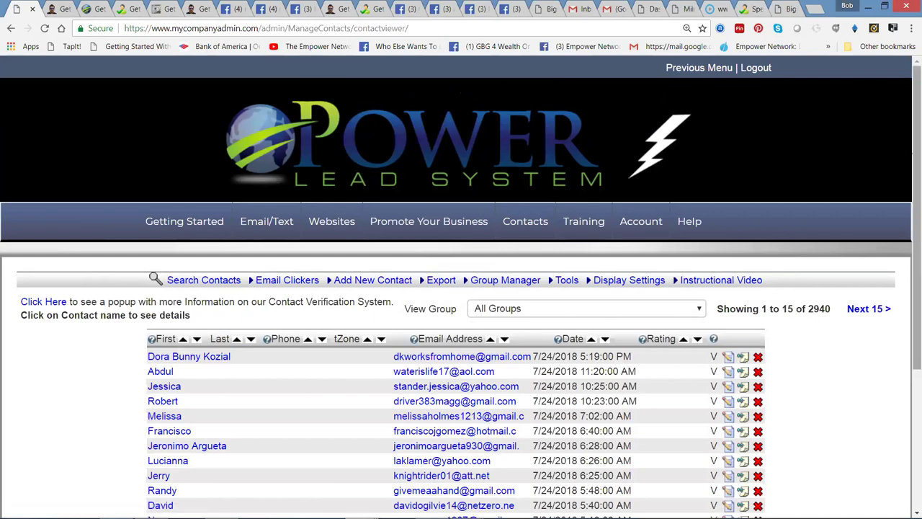
{"action": "scroll", "coordinate": [908, 265], "scroll_direction": "down", "scroll_amount": 5}
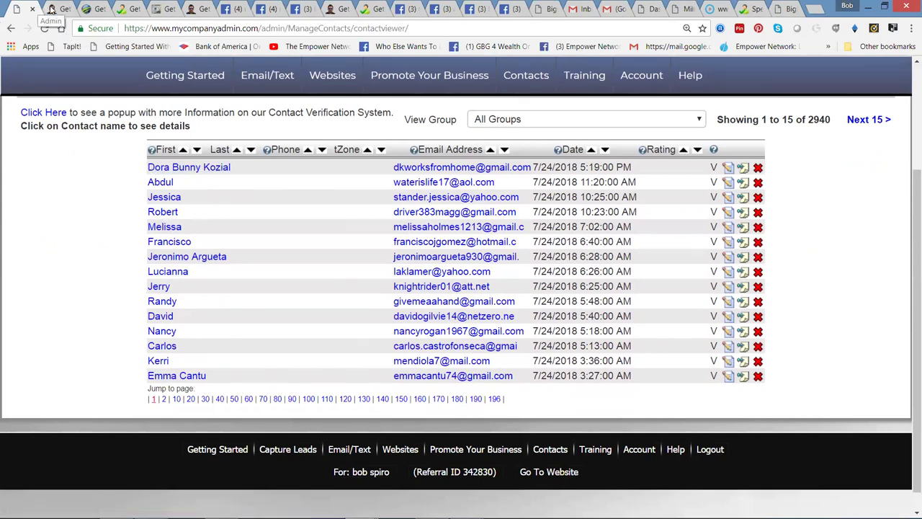
- Bring up the createmyeconomy.biz 'Nothing But Money' landing page with its email sign-up form
{"action": "left_click", "coordinate": [54, 9]}
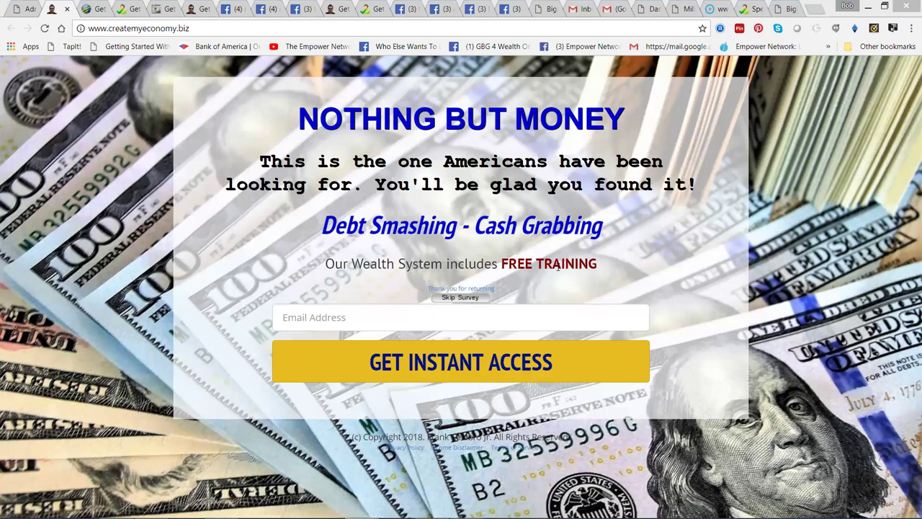
- Skip the landing page survey and seek the video ahead to about 0:24
{"action": "left_click", "coordinate": [458, 299]}
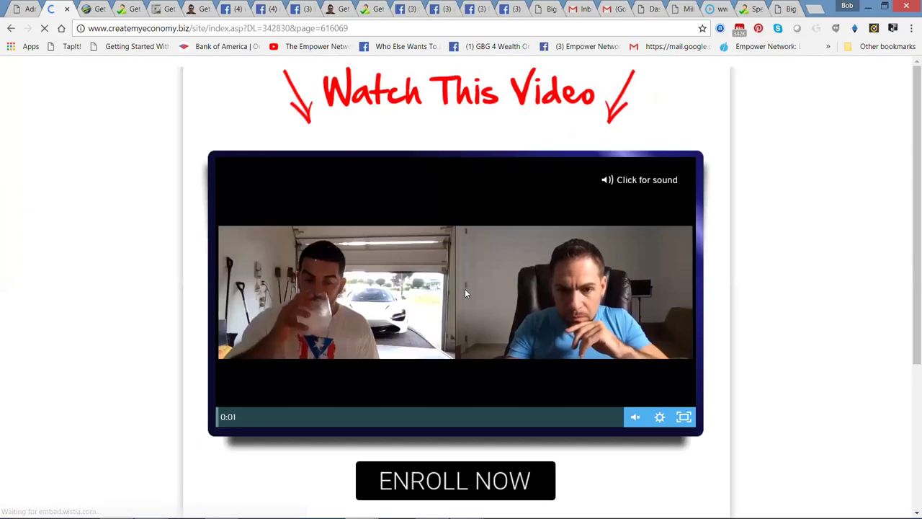
{"action": "mouse_move", "coordinate": [456, 292]}
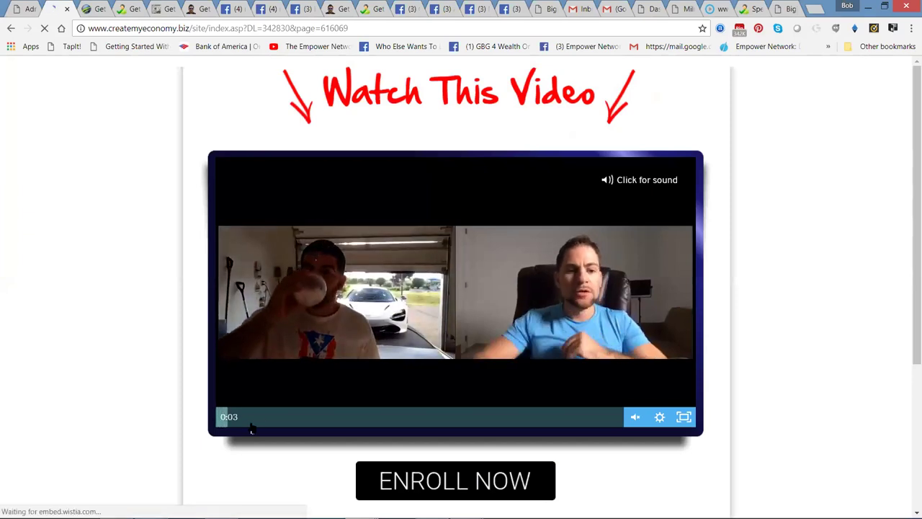
{"action": "left_click", "coordinate": [254, 417]}
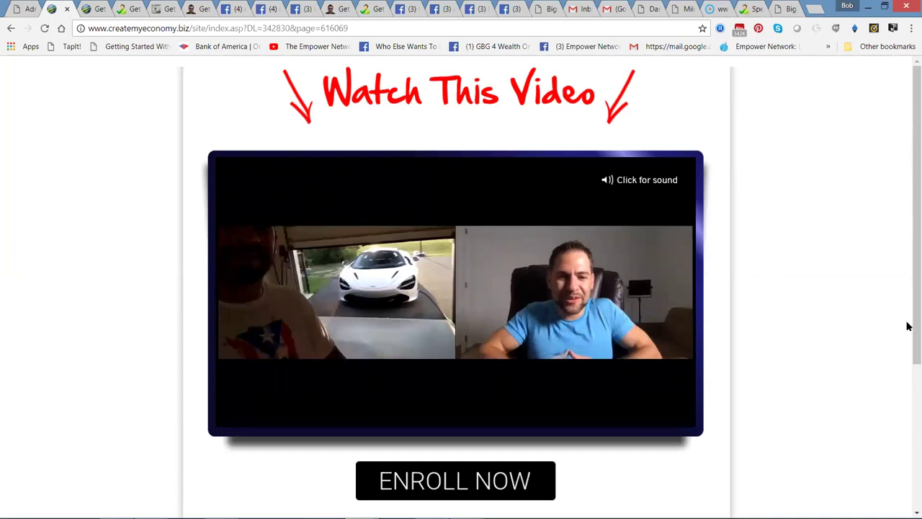
{"action": "left_click_drag", "start_coordinate": [909, 259], "coordinate": [908, 403]}
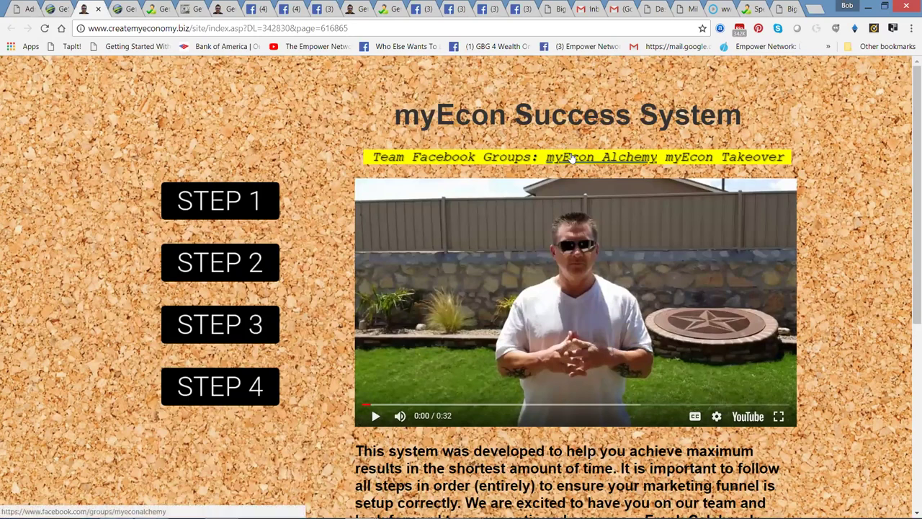
{"action": "scroll", "coordinate": [908, 157], "scroll_direction": "down", "scroll_amount": 1}
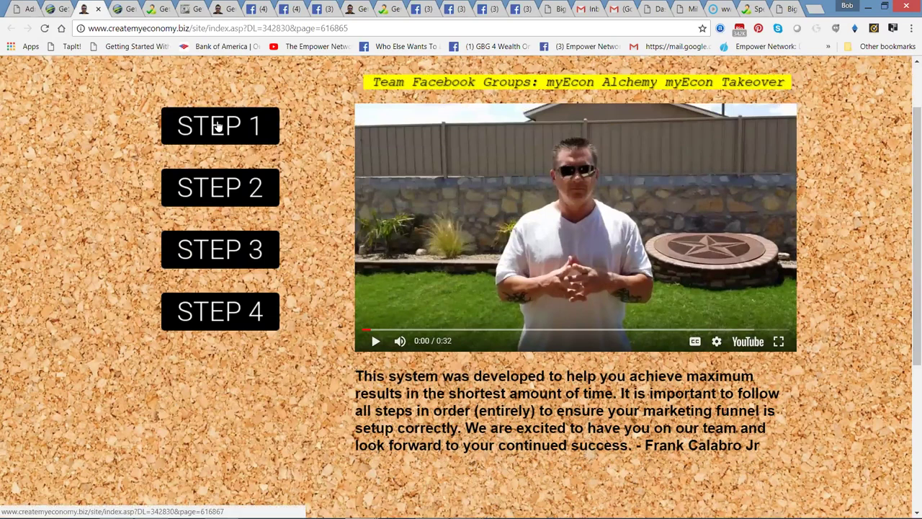
- Open the STEP 1, STEP 2, STEP 3 and STEP 4 pages each in a new tab
{"action": "right_click", "coordinate": [217, 130]}
{"action": "left_click", "coordinate": [249, 131]}
{"action": "right_click", "coordinate": [223, 197]}
{"action": "left_click", "coordinate": [255, 198]}
{"action": "right_click", "coordinate": [233, 262]}
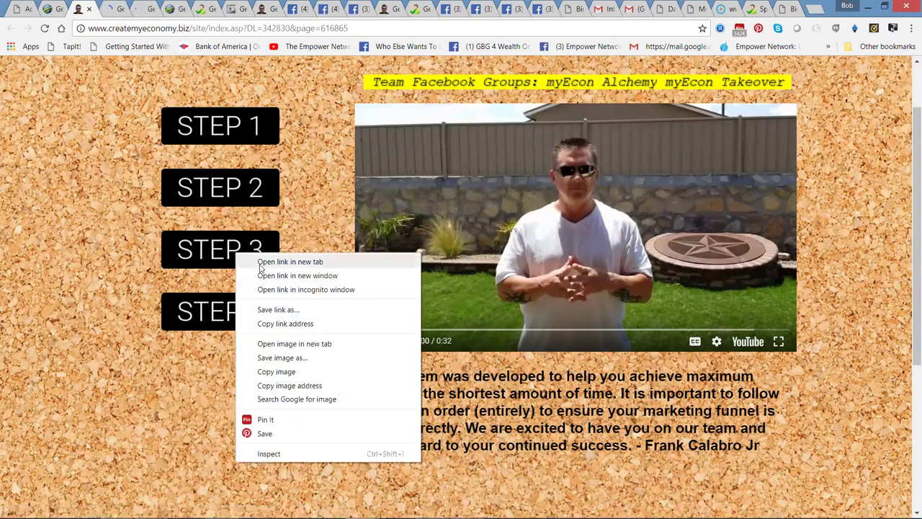
{"action": "left_click", "coordinate": [261, 268]}
{"action": "right_click", "coordinate": [229, 320]}
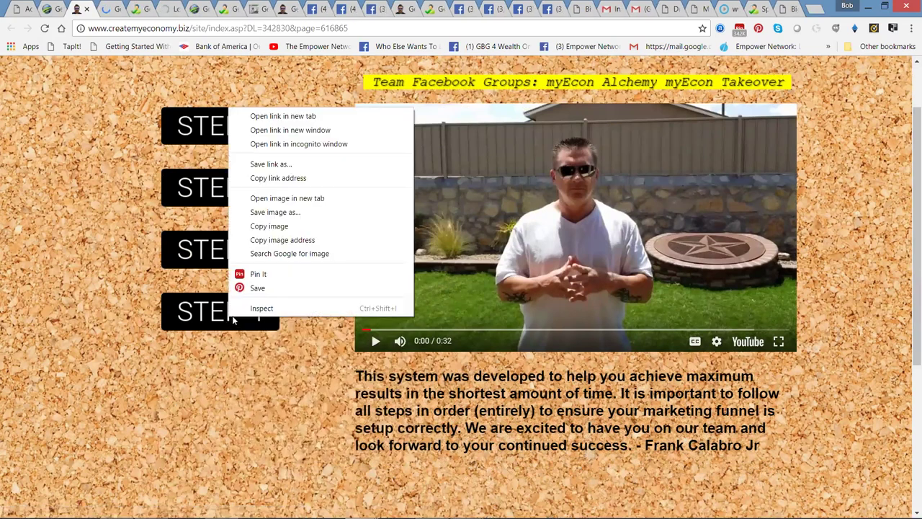
{"action": "left_click", "coordinate": [281, 117]}
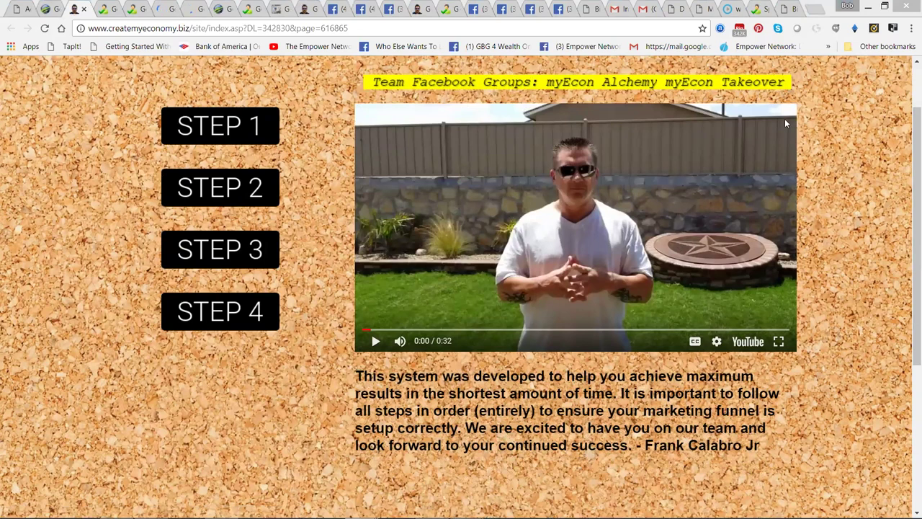
- Switch to the new tab with the Part 1 and Part 2 landing-page videos
{"action": "left_click", "coordinate": [116, 8]}
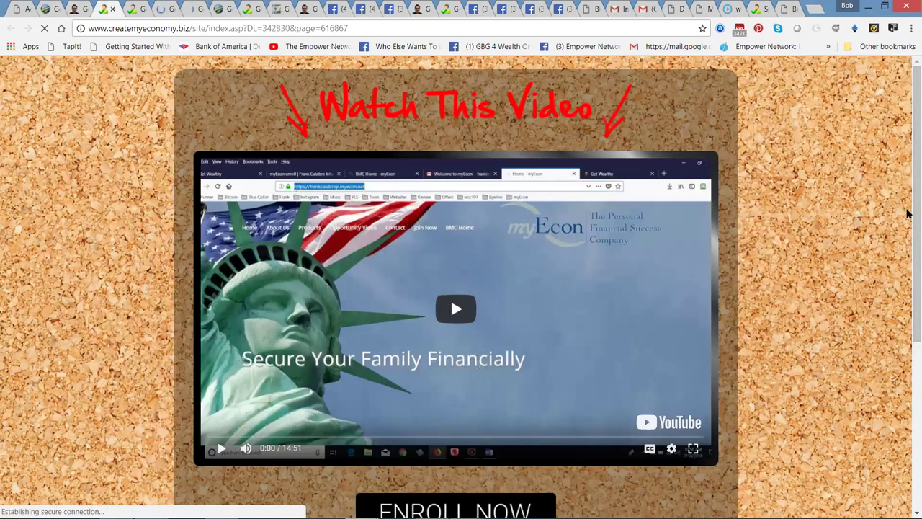
{"action": "mouse_move", "coordinate": [908, 212]}
{"action": "left_mouse_down"}
{"action": "mouse_move", "coordinate": [908, 227]}
{"action": "mouse_move", "coordinate": [908, 212]}
{"action": "left_mouse_up"}
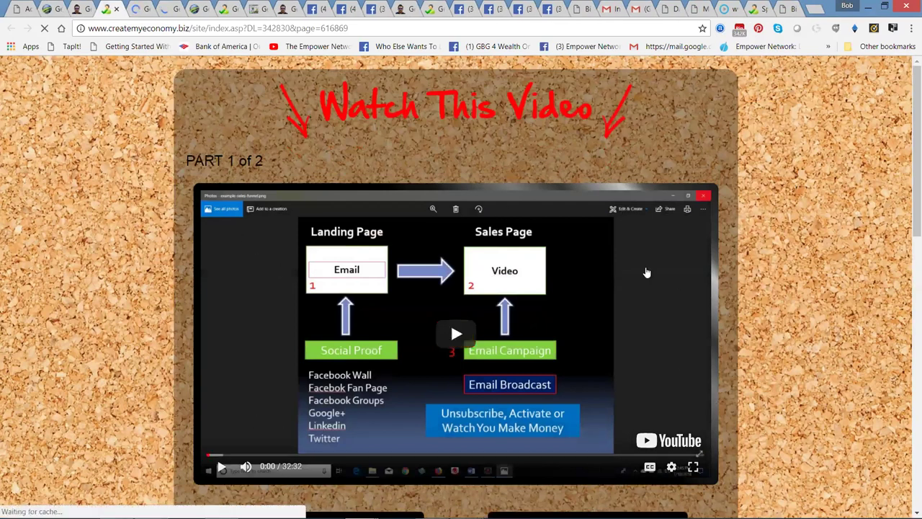
{"action": "mouse_move", "coordinate": [909, 216]}
{"action": "left_mouse_down"}
{"action": "mouse_move", "coordinate": [907, 374]}
{"action": "mouse_move", "coordinate": [908, 361]}
{"action": "left_mouse_up"}
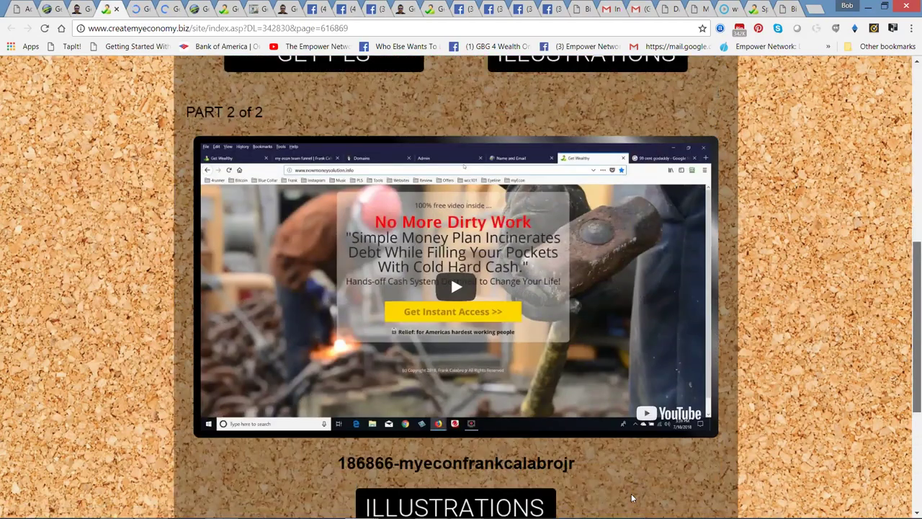
{"action": "scroll", "coordinate": [632, 498], "scroll_direction": "down", "scroll_amount": 1}
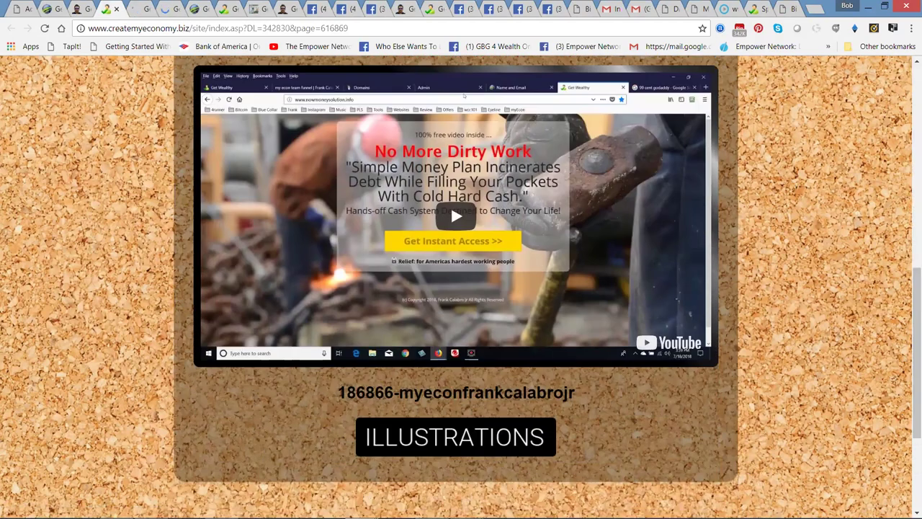
{"action": "left_click_drag", "start_coordinate": [337, 392], "coordinate": [576, 393]}
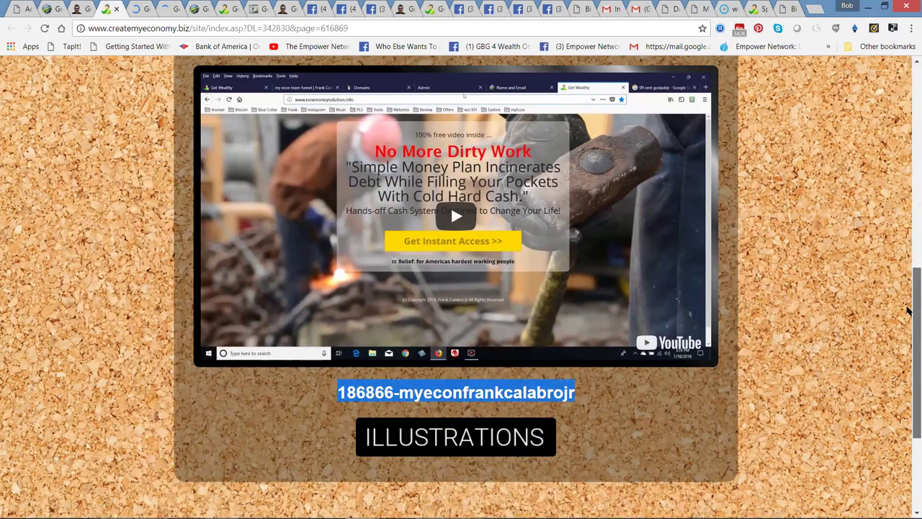
{"action": "left_click_drag", "start_coordinate": [908, 311], "coordinate": [908, 193]}
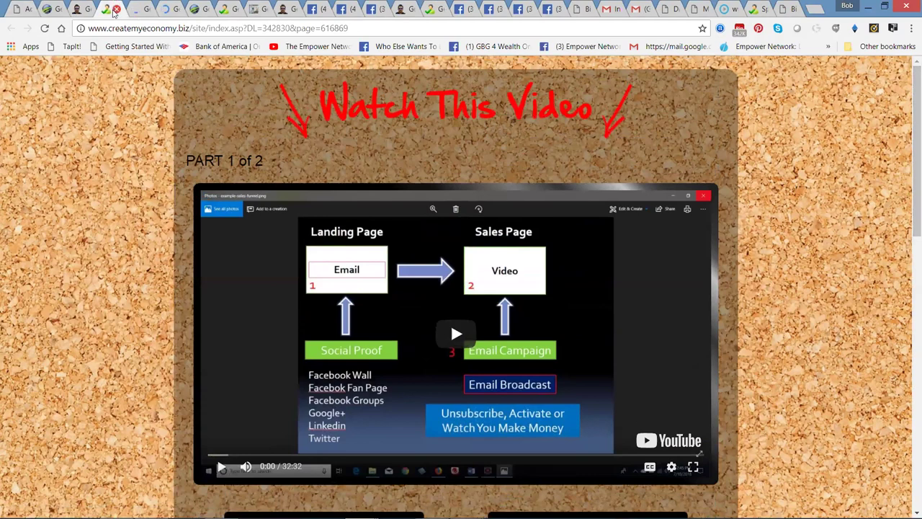
- View the Get Traffic page through its GET TRAFFIC link, dismissing a context menu
{"action": "left_click", "coordinate": [117, 14]}
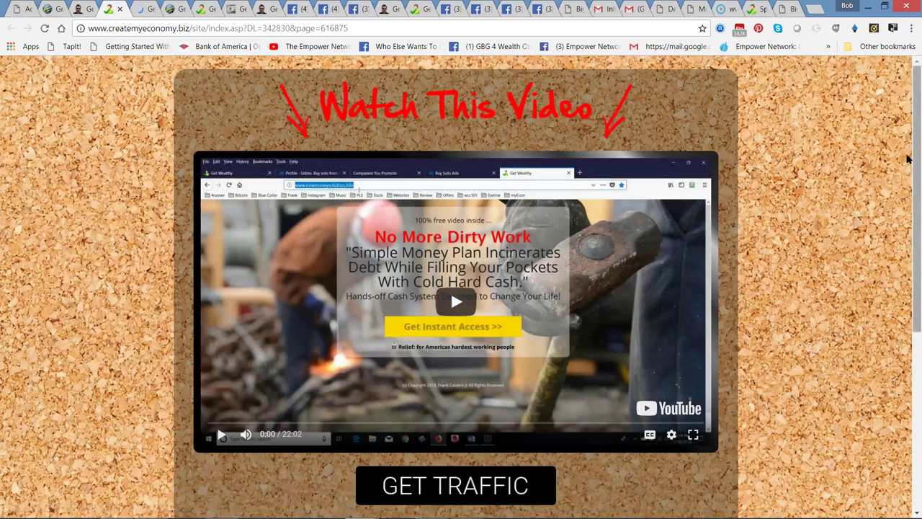
{"action": "left_click_drag", "start_coordinate": [908, 149], "coordinate": [908, 179]}
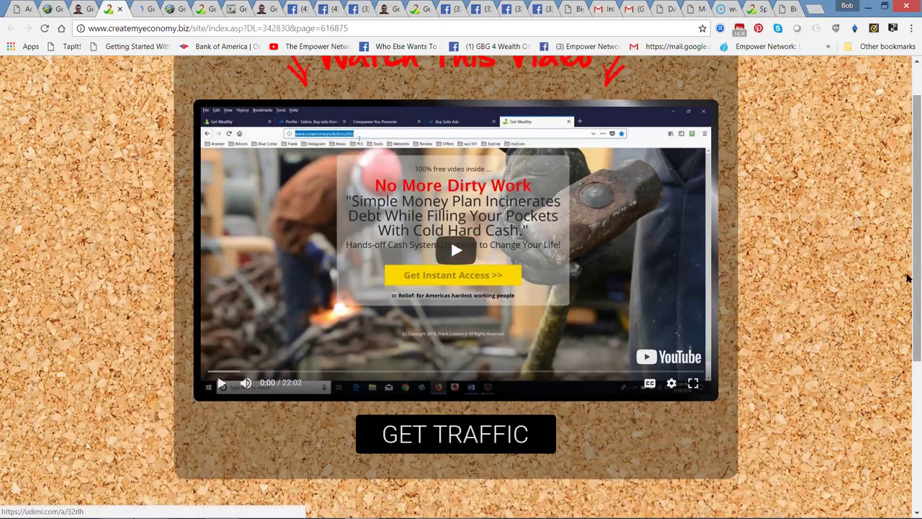
{"action": "left_click_drag", "start_coordinate": [908, 266], "coordinate": [908, 271]}
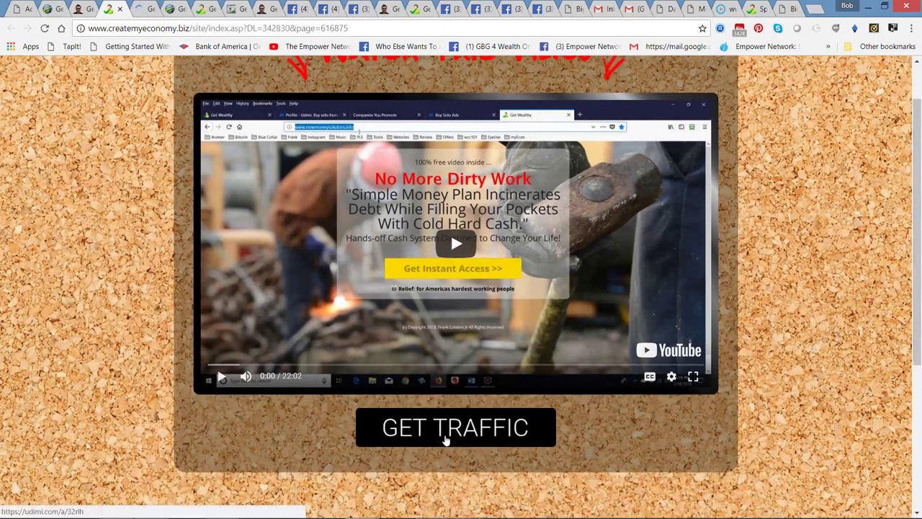
{"action": "left_click", "coordinate": [445, 438]}
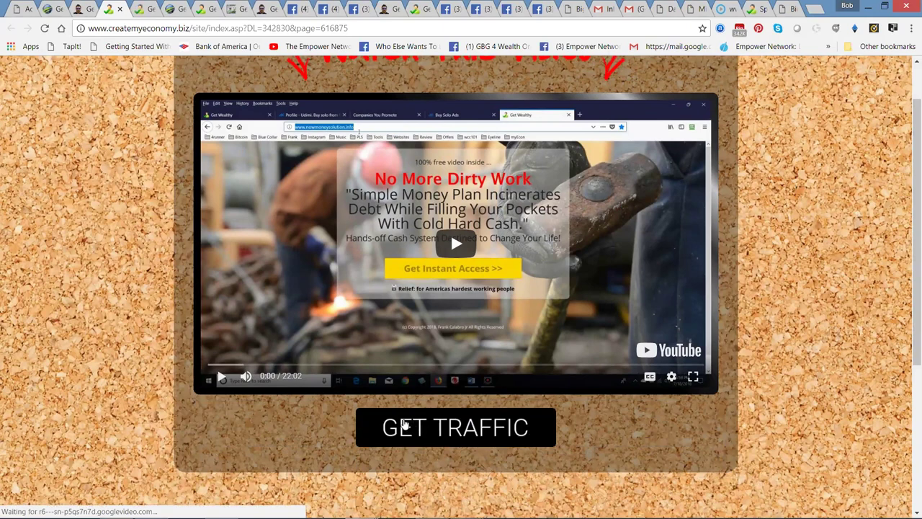
{"action": "right_click", "coordinate": [332, 456]}
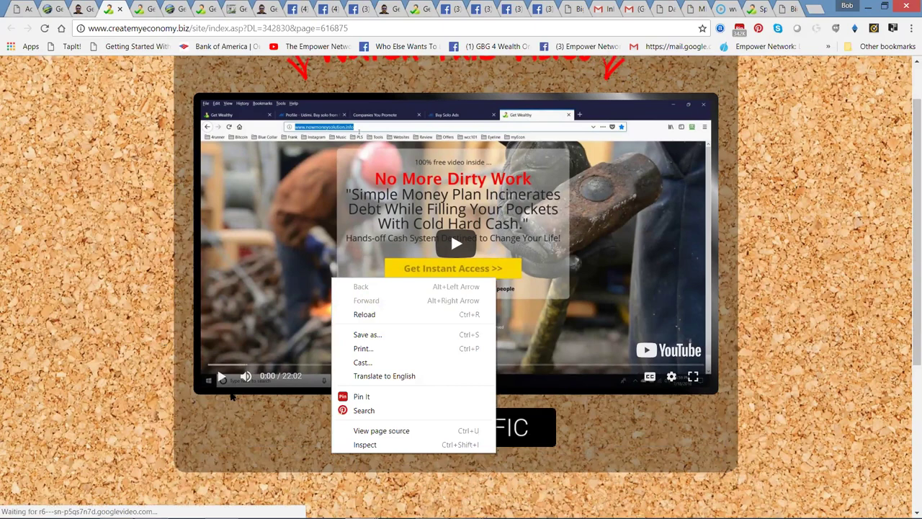
{"action": "left_click", "coordinate": [257, 428]}
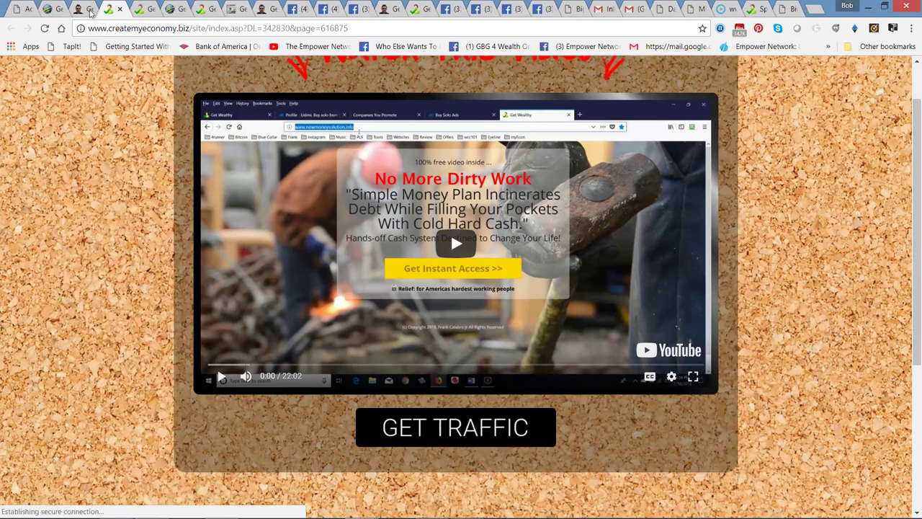
- Go to the Social Distribution page and bring up the WORKSHEET link's menu
{"action": "left_click", "coordinate": [120, 10]}
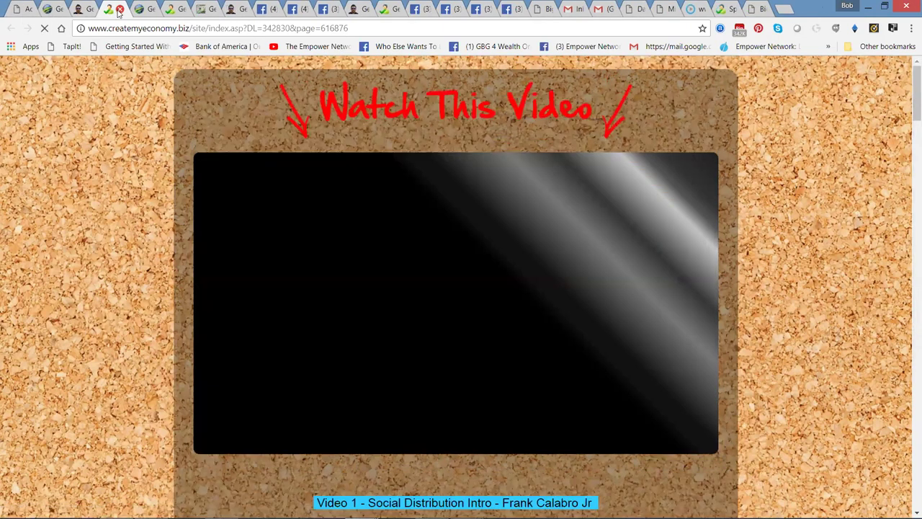
{"action": "scroll", "coordinate": [908, 104], "scroll_direction": "down", "scroll_amount": 1}
{"action": "scroll", "coordinate": [908, 104], "scroll_direction": "up", "scroll_amount": 1}
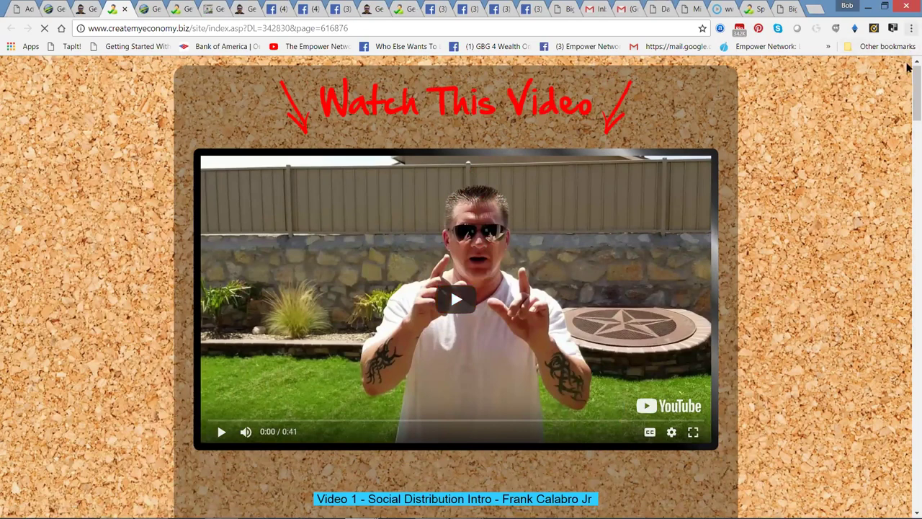
{"action": "left_click_drag", "start_coordinate": [909, 79], "coordinate": [908, 129]}
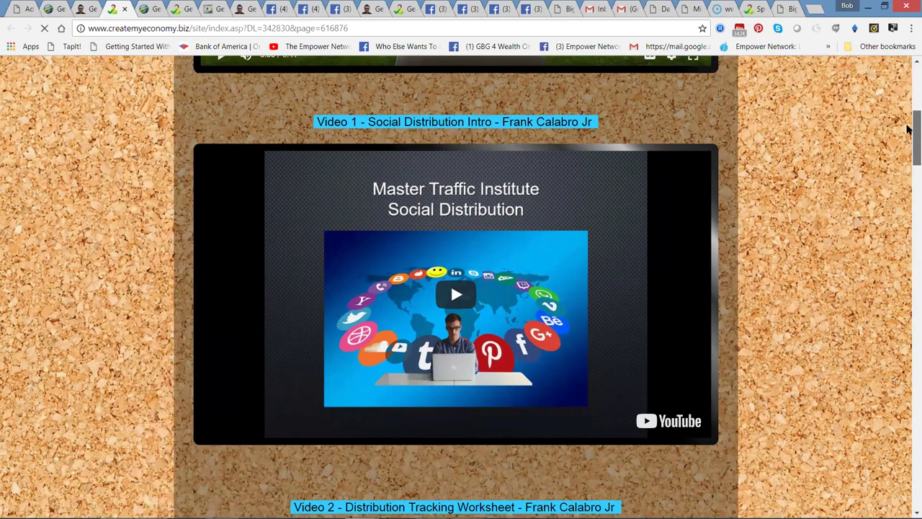
{"action": "left_click_drag", "start_coordinate": [908, 130], "coordinate": [908, 130]}
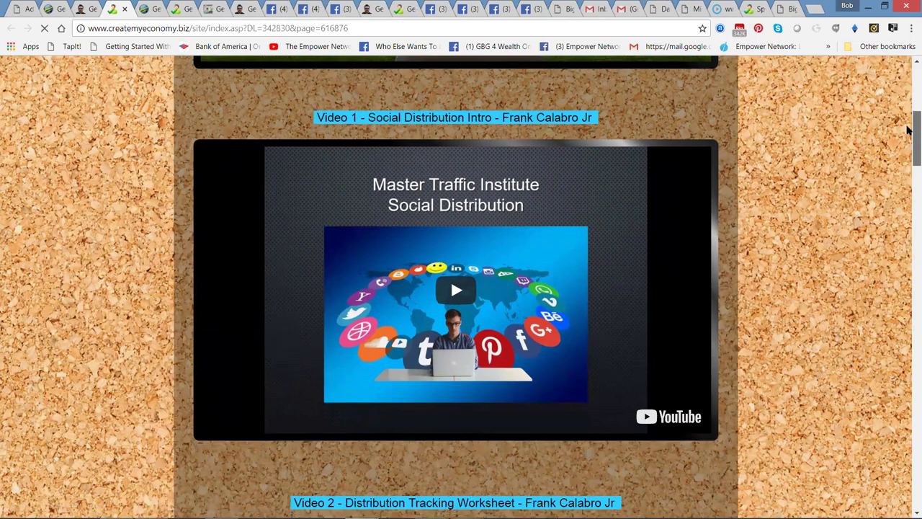
{"action": "left_click_drag", "start_coordinate": [908, 130], "coordinate": [908, 170]}
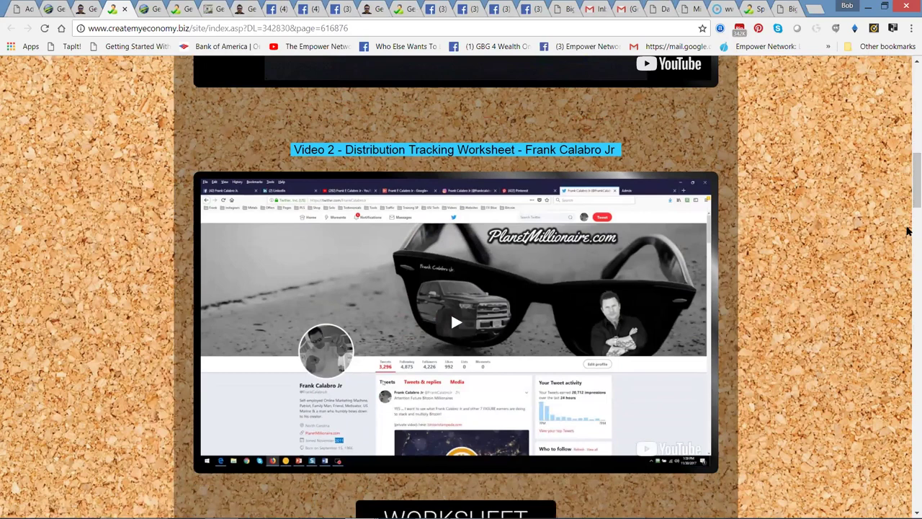
{"action": "left_click_drag", "start_coordinate": [907, 205], "coordinate": [908, 238]}
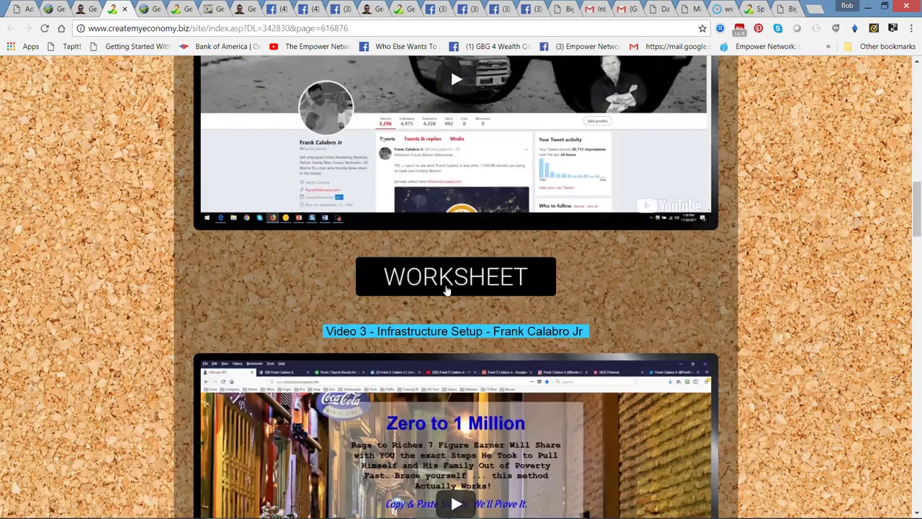
{"action": "right_click", "coordinate": [438, 282]}
- Open the Social Distribution Worksheet PDF in a new tab and zoom in
{"action": "left_click", "coordinate": [461, 291]}
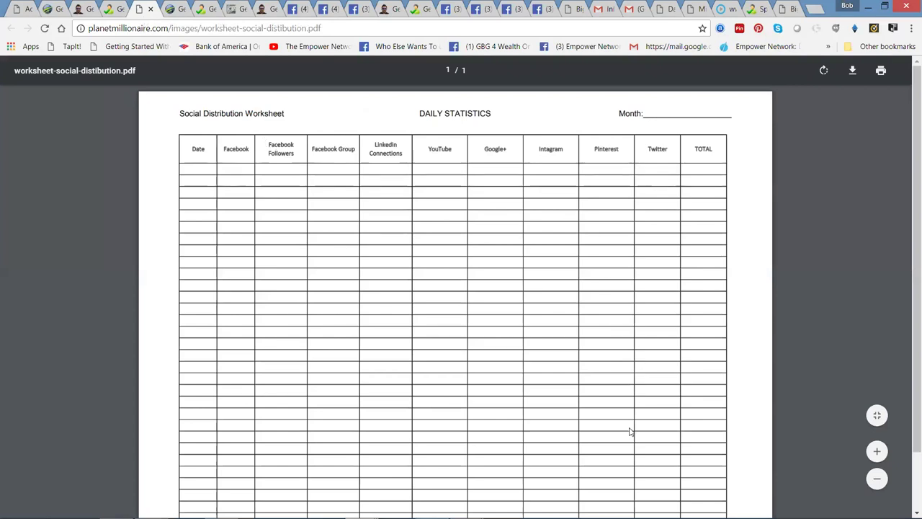
{"action": "mouse_move", "coordinate": [454, 288]}
{"action": "left_click", "coordinate": [876, 452]}
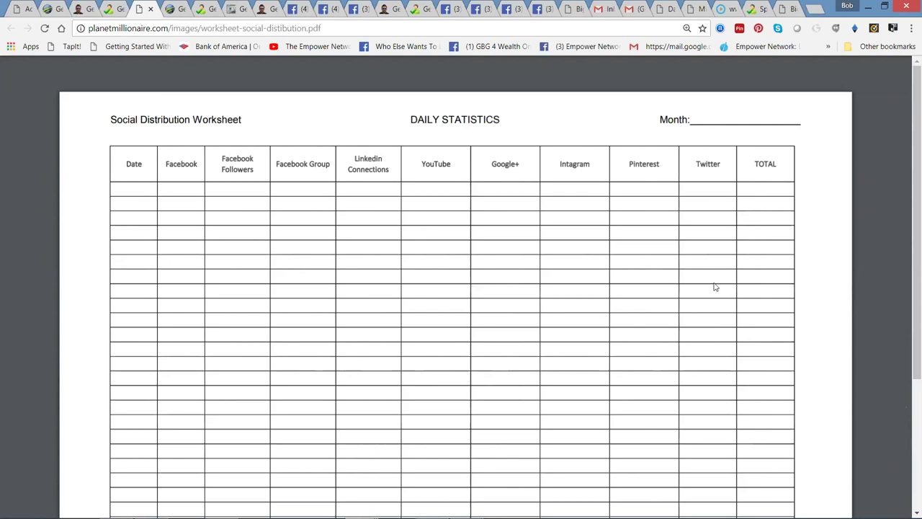
- Switch back to the createmyeconomy.biz tab with the Social Distribution videos
{"action": "left_click", "coordinate": [115, 8]}
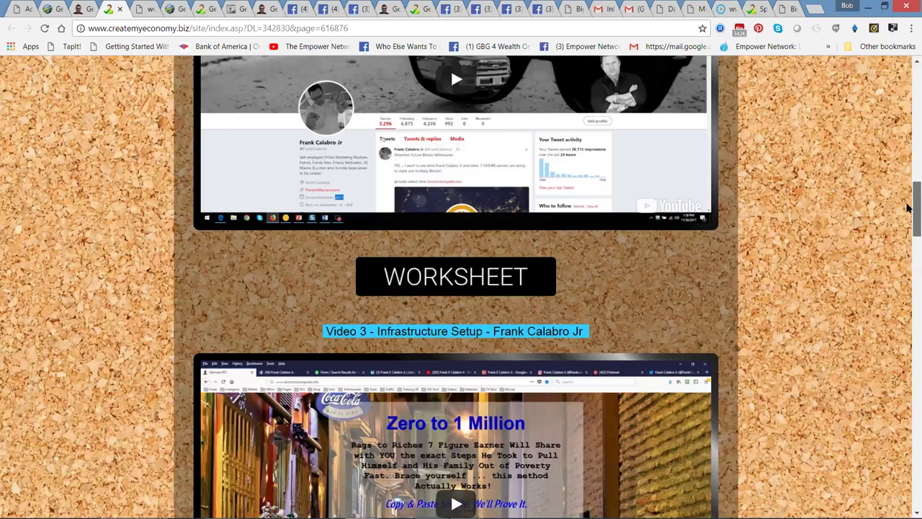
{"action": "left_click_drag", "start_coordinate": [909, 209], "coordinate": [907, 377]}
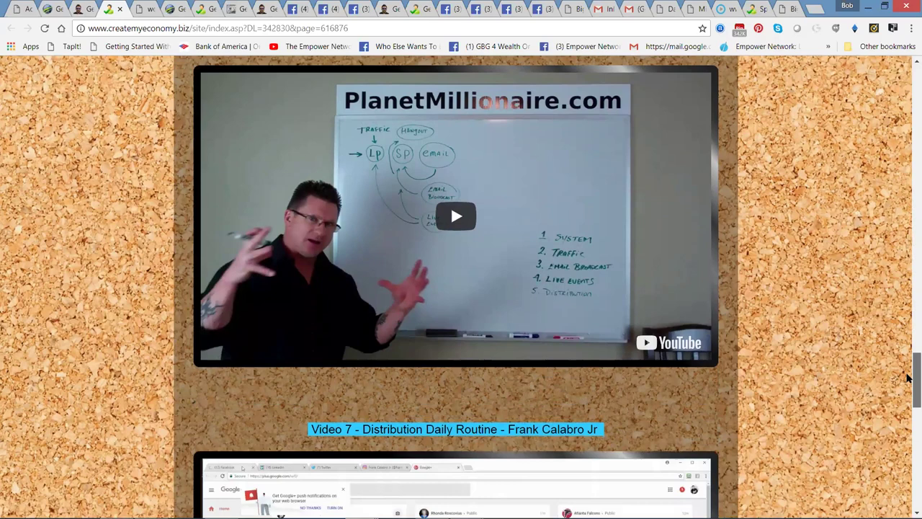
{"action": "mouse_move", "coordinate": [908, 377]}
{"action": "left_mouse_down"}
{"action": "mouse_move", "coordinate": [908, 455]}
{"action": "mouse_move", "coordinate": [907, 86]}
{"action": "left_mouse_up"}
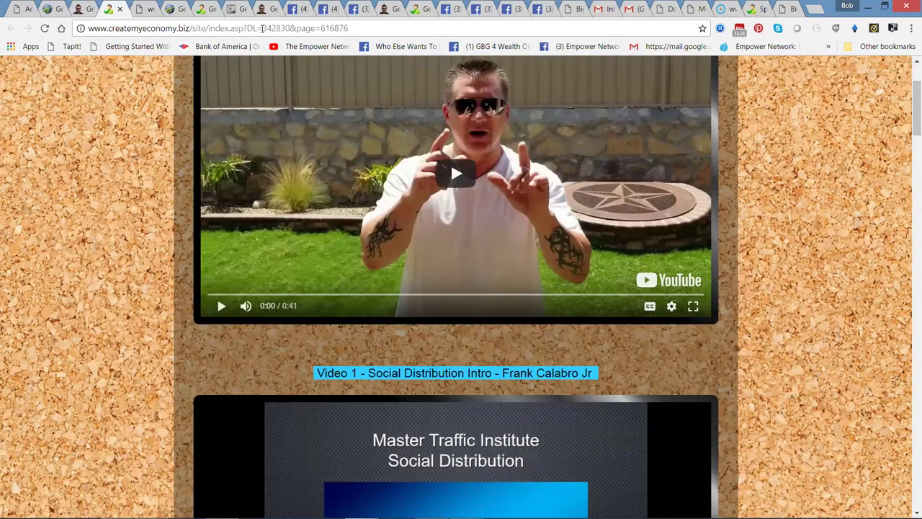
- Select the worksheet PDF tab and close it
{"action": "left_click", "coordinate": [148, 11]}
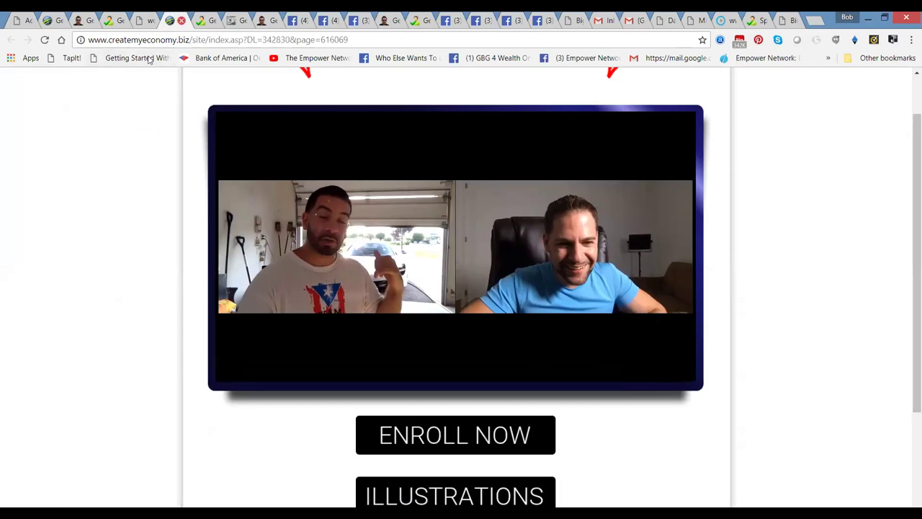
{"action": "left_click", "coordinate": [182, 20]}
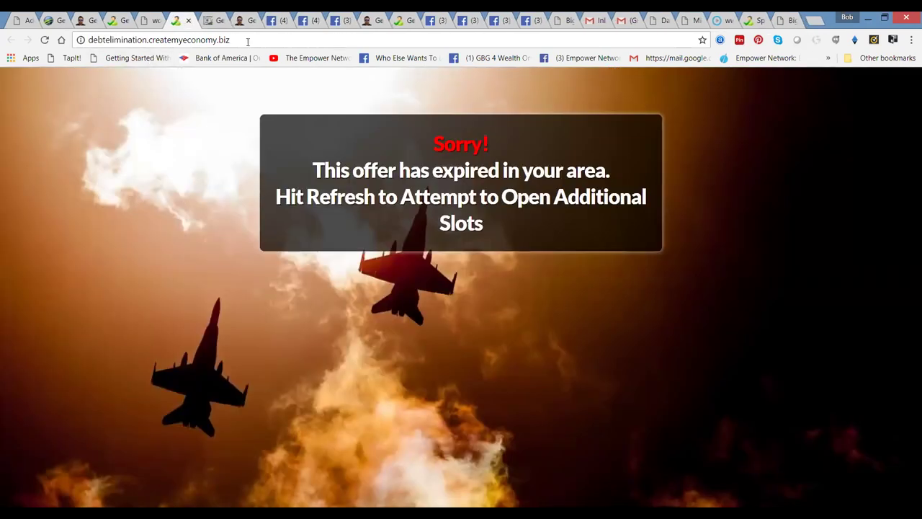
- Switch to the 'Sick & Tired of Running Out of Money' landing page
{"action": "key", "text": "ctrl+Tab"}
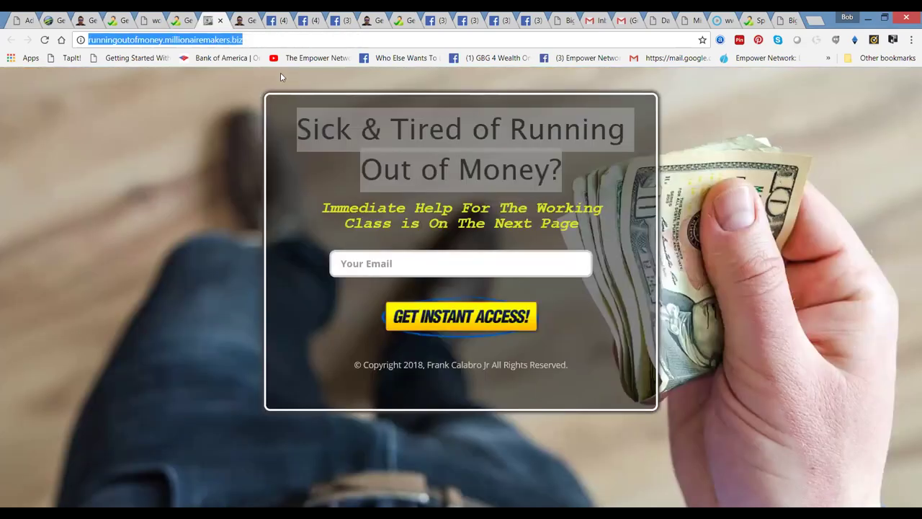
{"action": "left_click", "coordinate": [268, 123]}
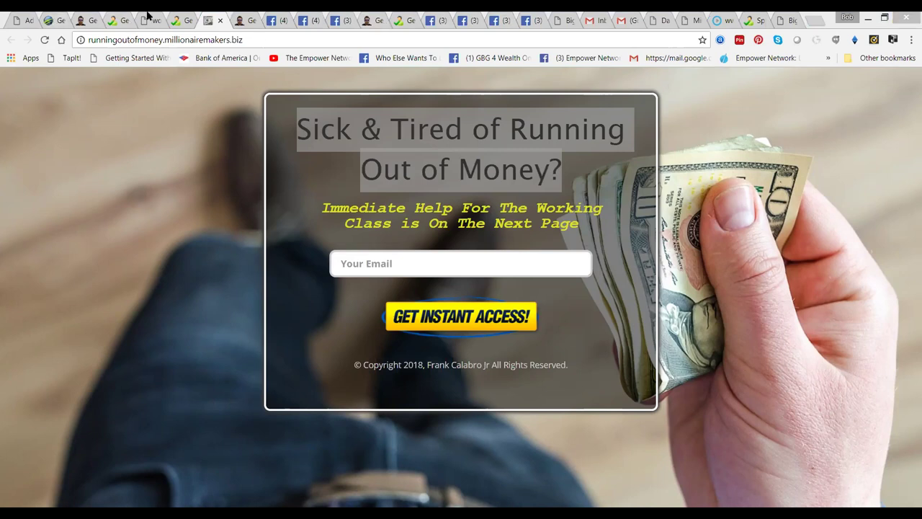
- Switch to the myeconsystem.createmyeconomy.biz tab with the four-step home page
{"action": "left_click", "coordinate": [249, 20]}
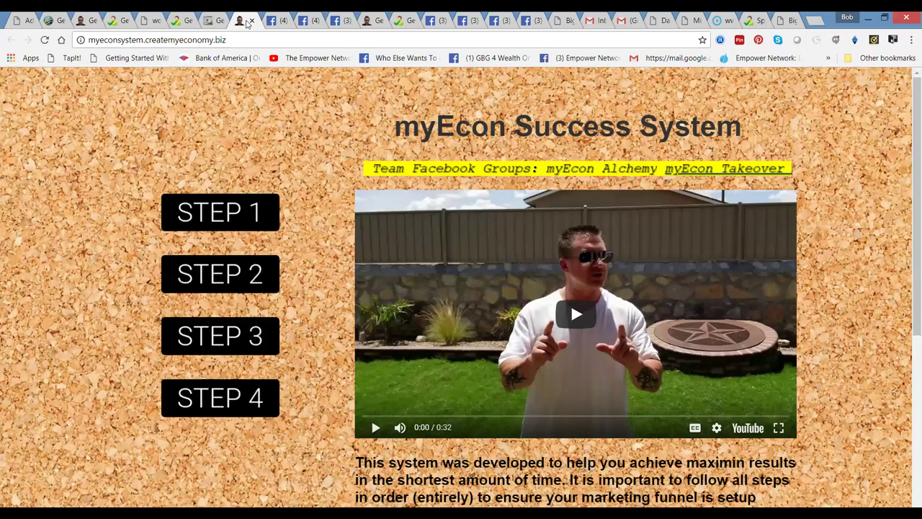